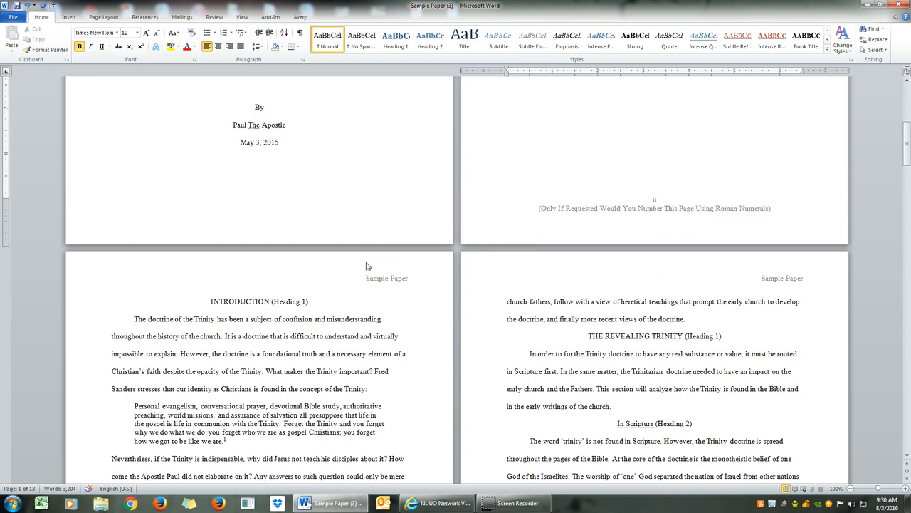
Apply the Heading 1 style to the word INTRODUCTION at the start of the paper's body.
{"action": "double_click", "coordinate": [235, 301]}
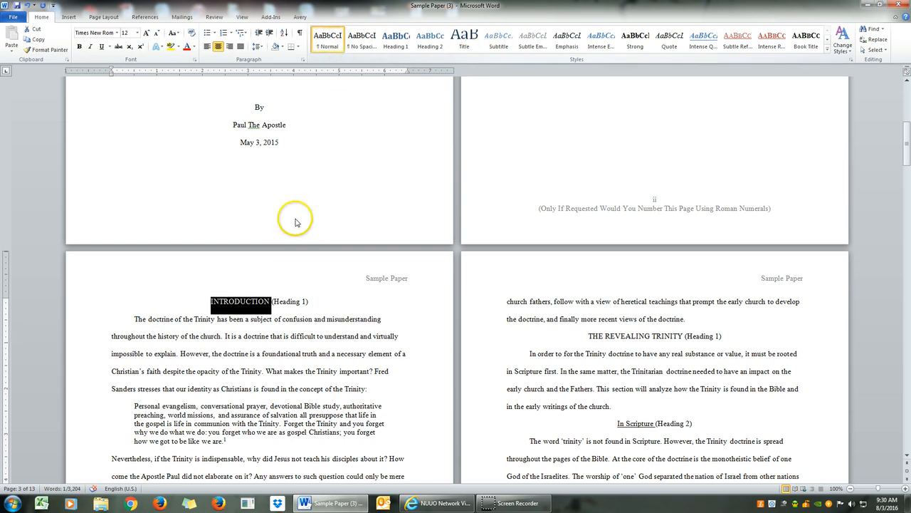
{"action": "scroll", "coordinate": [242, 299], "scroll_direction": "down", "scroll_amount": 2}
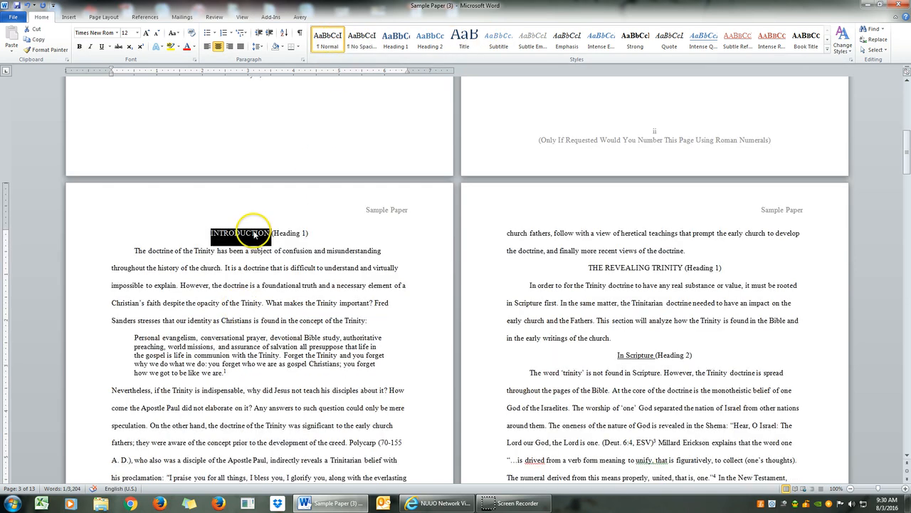
{"action": "scroll", "coordinate": [255, 232], "scroll_direction": "down", "scroll_amount": 1}
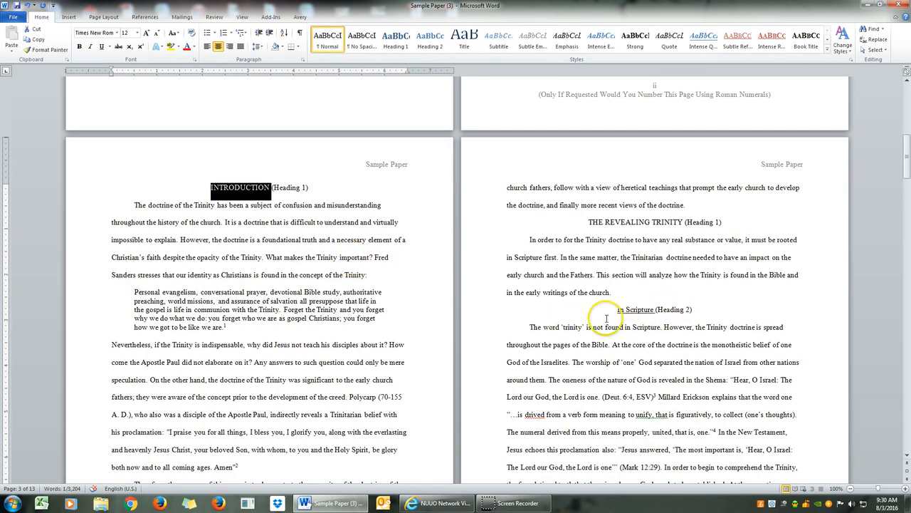
{"action": "scroll", "coordinate": [474, 295], "scroll_direction": "up", "scroll_amount": 4}
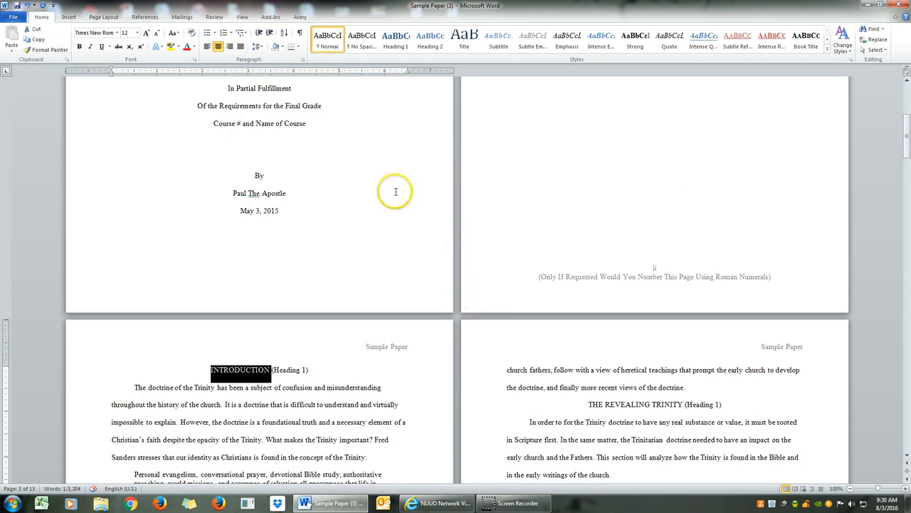
{"action": "left_click", "coordinate": [397, 42]}
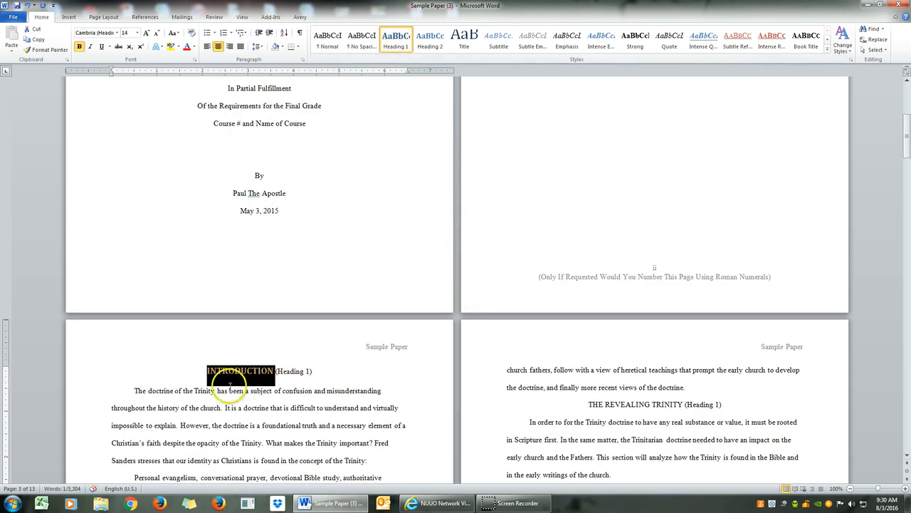
{"action": "left_click", "coordinate": [200, 382]}
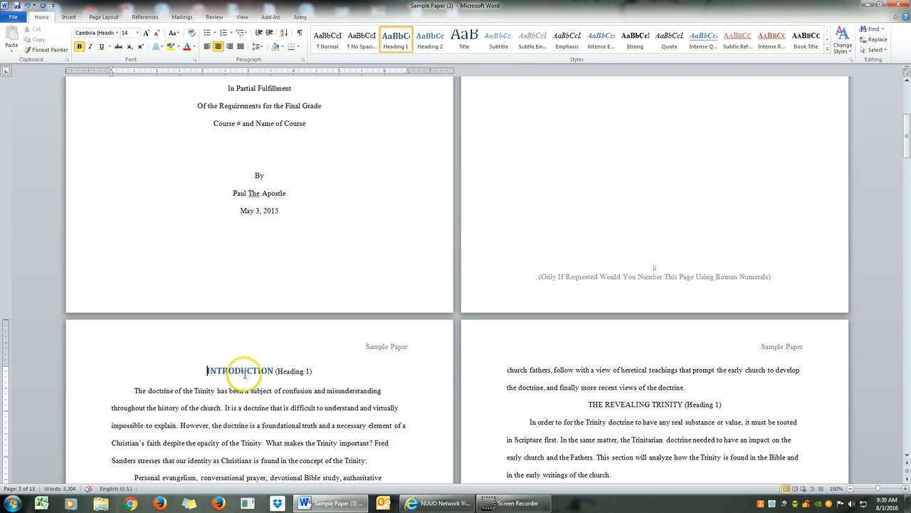
Modify the Heading 1 style to use the Times New Roman font at 12 pt.
{"action": "left_click_drag", "start_coordinate": [207, 370], "coordinate": [273, 368]}
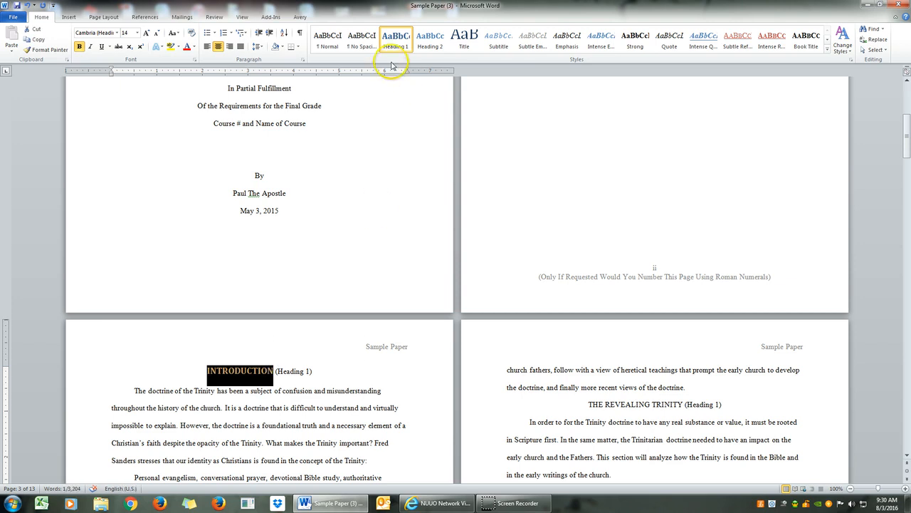
{"action": "right_click", "coordinate": [399, 39]}
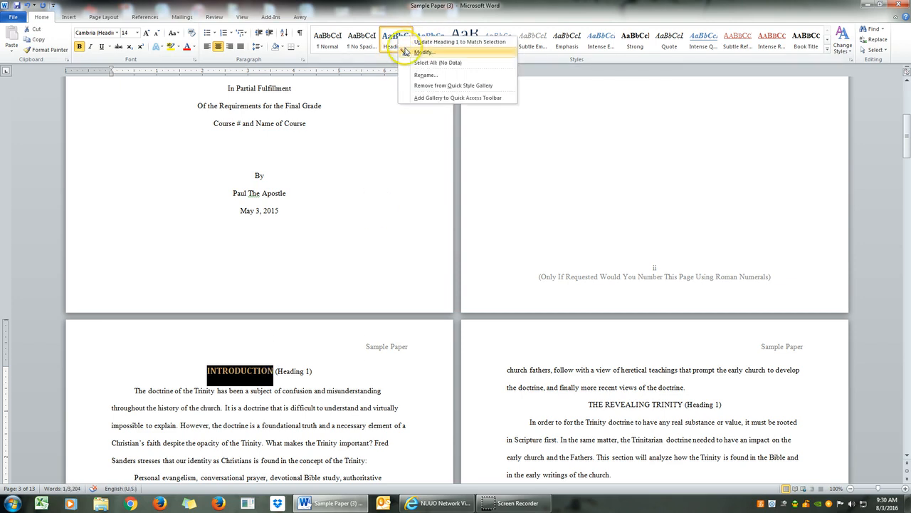
{"action": "left_click", "coordinate": [409, 53]}
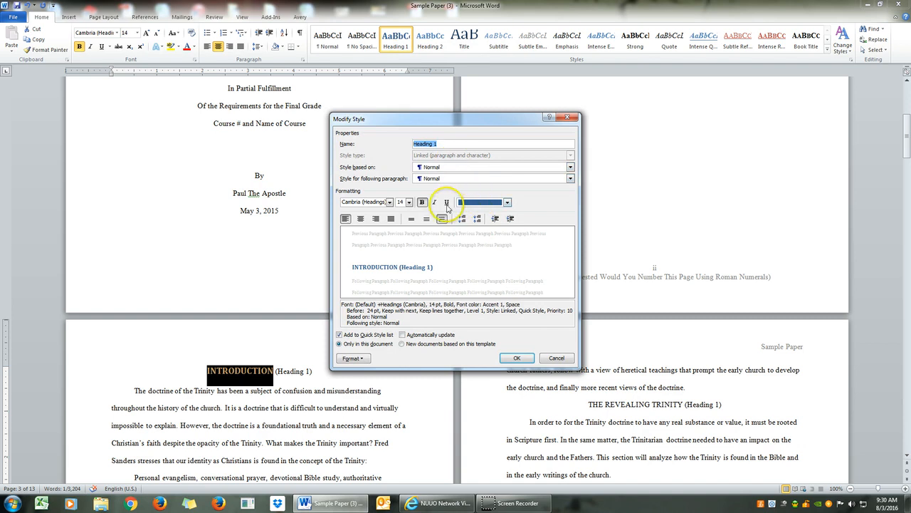
{"action": "left_click", "coordinate": [388, 203]}
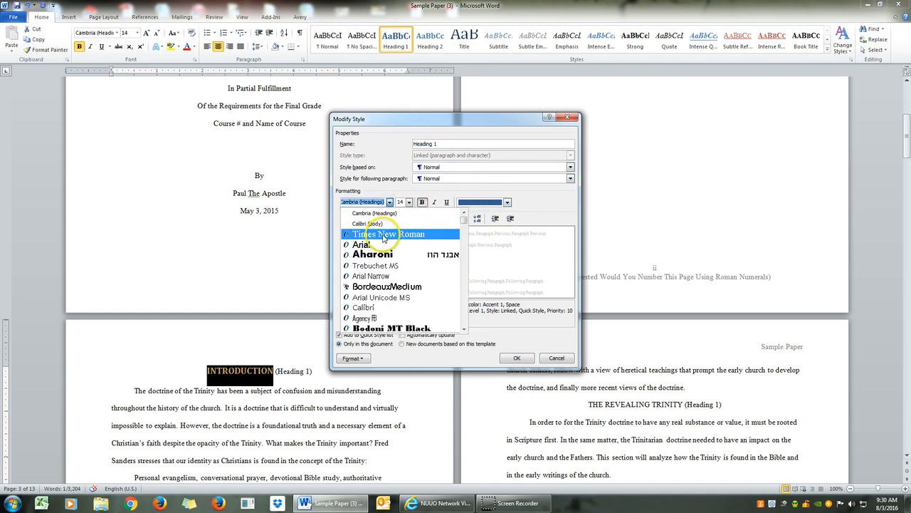
{"action": "left_click", "coordinate": [382, 234]}
{"action": "left_click", "coordinate": [409, 205]}
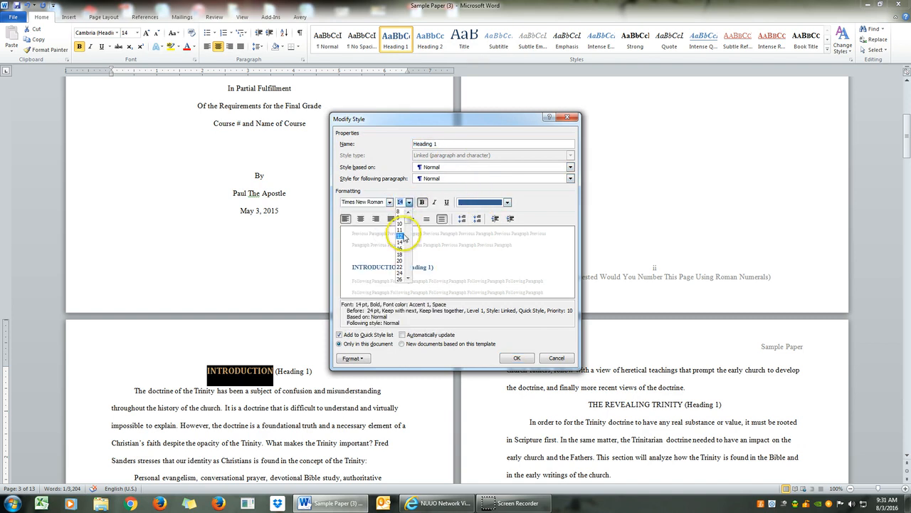
{"action": "left_click", "coordinate": [401, 237]}
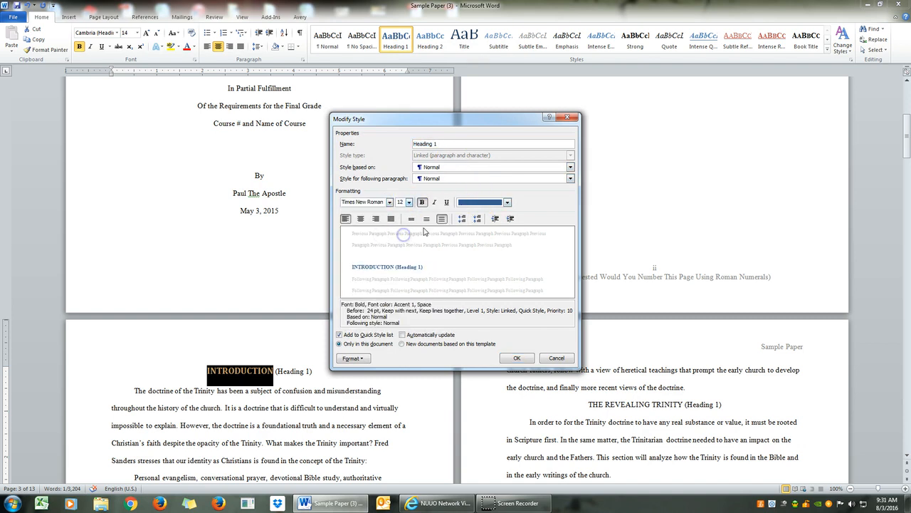
Give the Heading 1 style an Automatic font color, no bold and centered alignment, and save the style changes.
{"action": "left_click", "coordinate": [507, 203]}
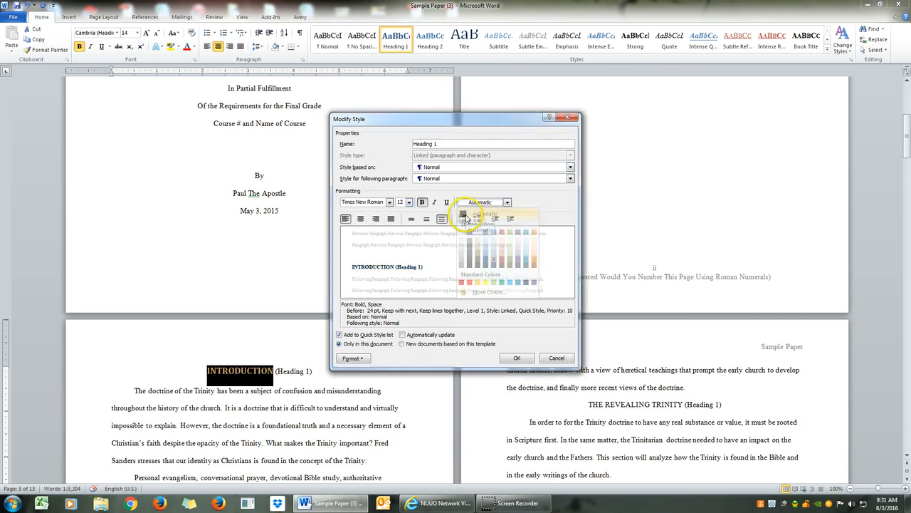
{"action": "left_click", "coordinate": [467, 215]}
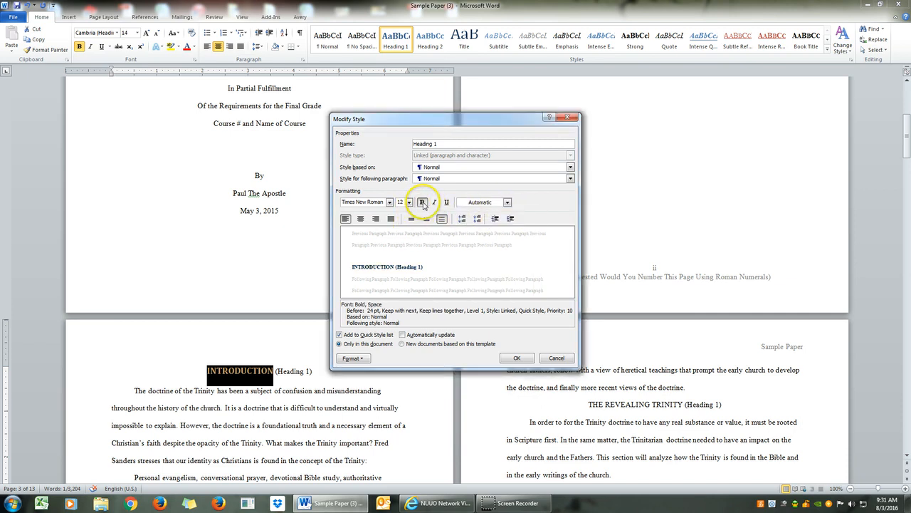
{"action": "left_click", "coordinate": [423, 203]}
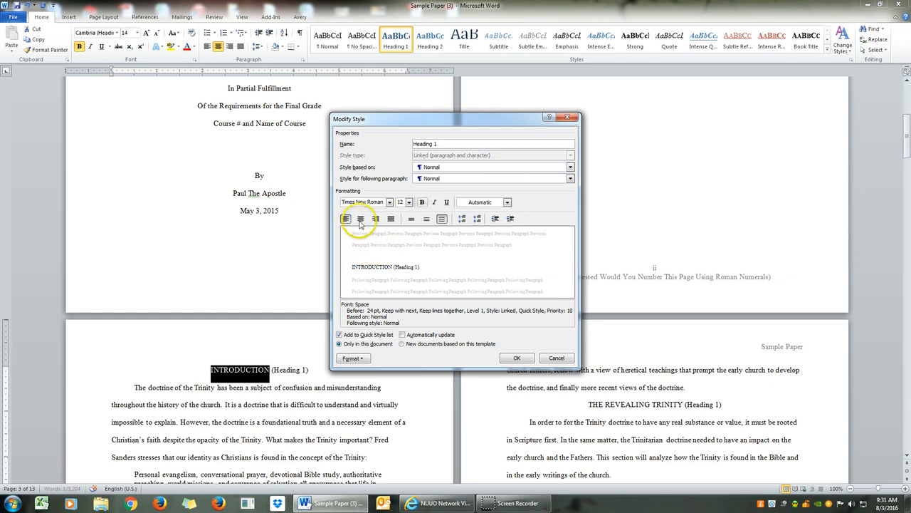
{"action": "left_click", "coordinate": [360, 220]}
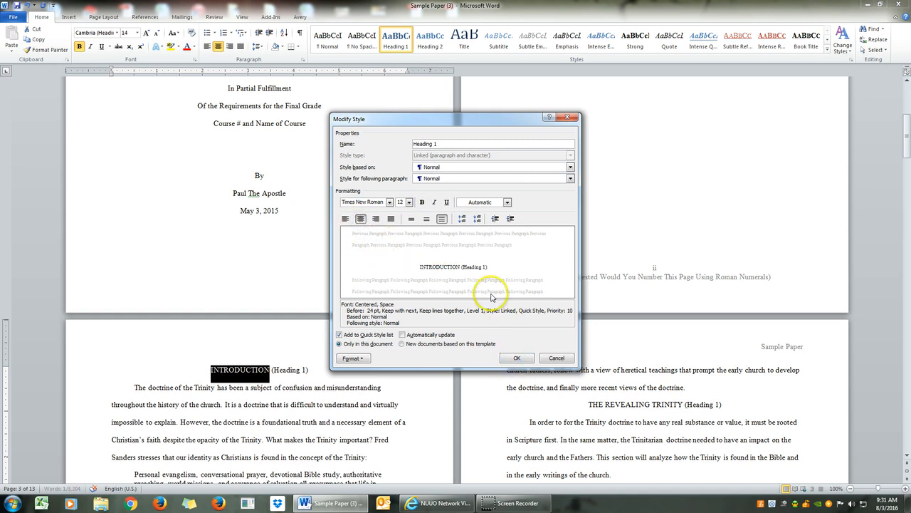
{"action": "left_click", "coordinate": [512, 360]}
Apply the Heading 1 style to the section title THE REVEALING TRINITY.
{"action": "scroll", "coordinate": [518, 349], "scroll_direction": "down", "scroll_amount": 8}
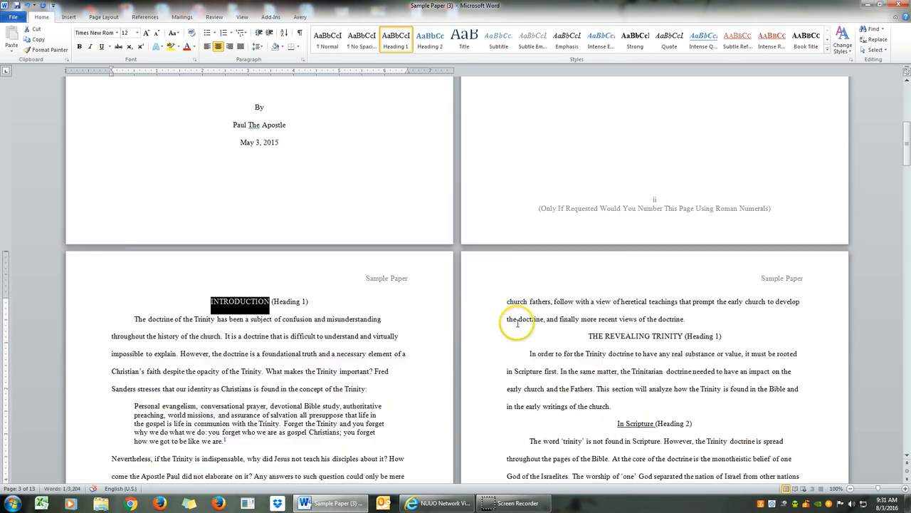
{"action": "scroll", "coordinate": [517, 323], "scroll_direction": "up", "scroll_amount": 3}
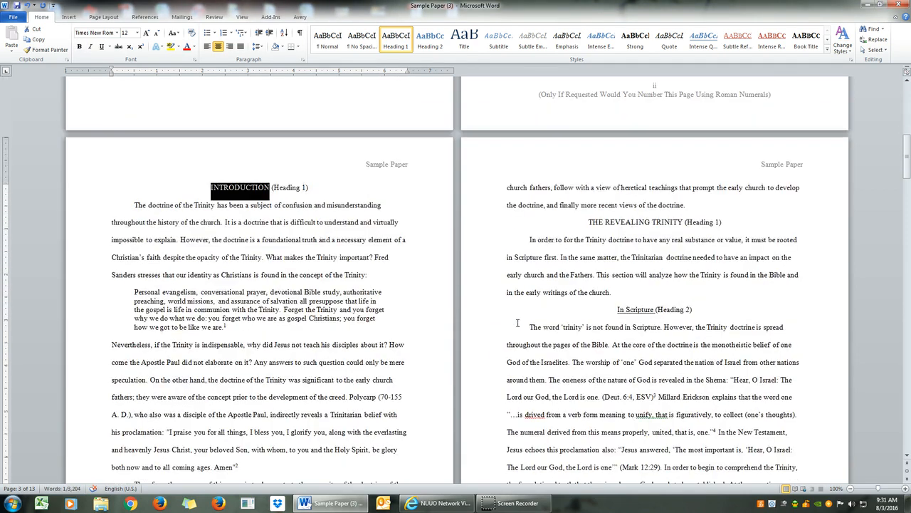
{"action": "left_click_drag", "start_coordinate": [586, 222], "coordinate": [683, 222]}
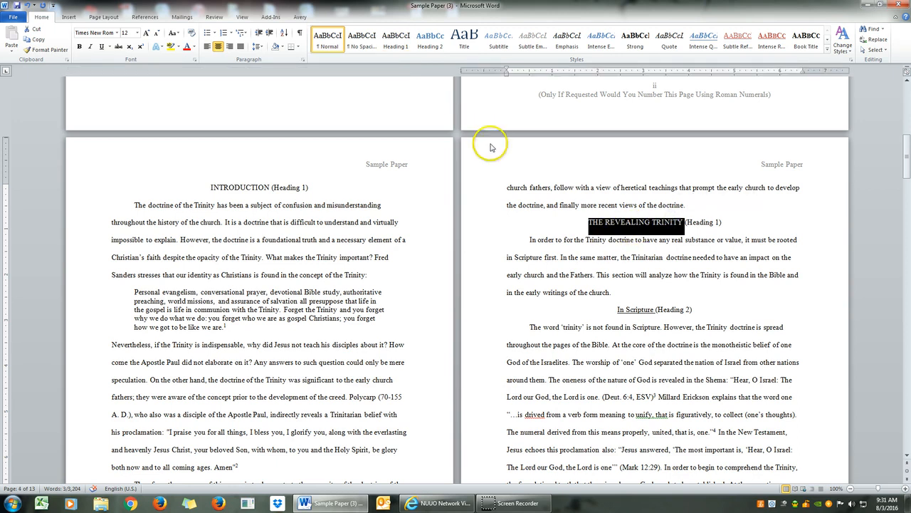
{"action": "left_click", "coordinate": [398, 38]}
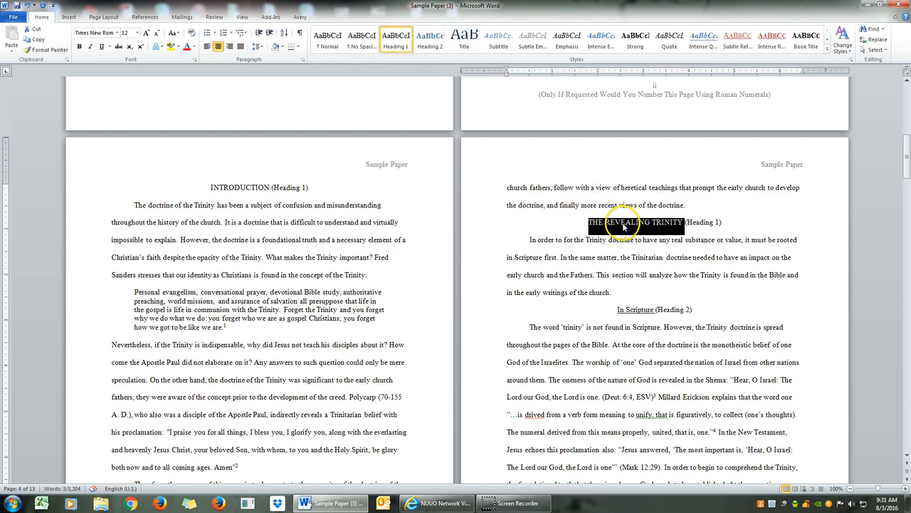
{"action": "left_click", "coordinate": [391, 44]}
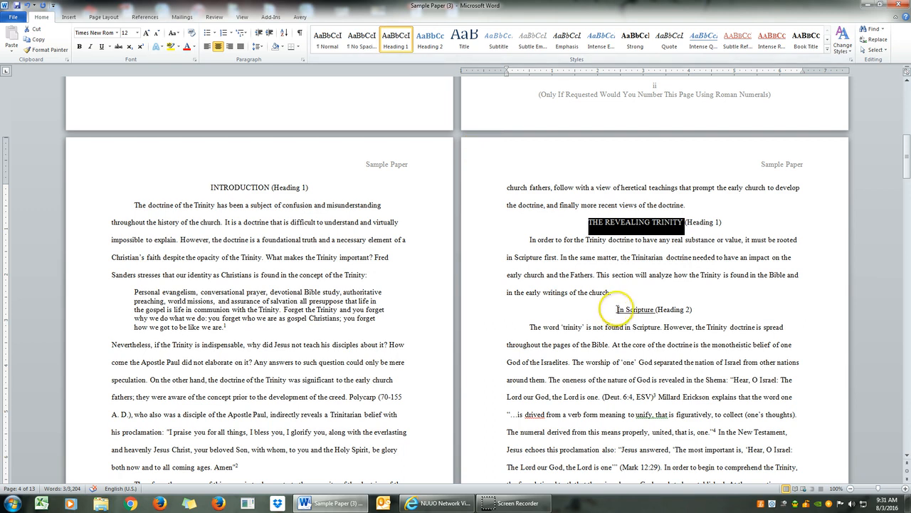
Apply the Heading 2 style to the subheading In Scripture.
{"action": "left_click_drag", "start_coordinate": [617, 309], "coordinate": [644, 312]}
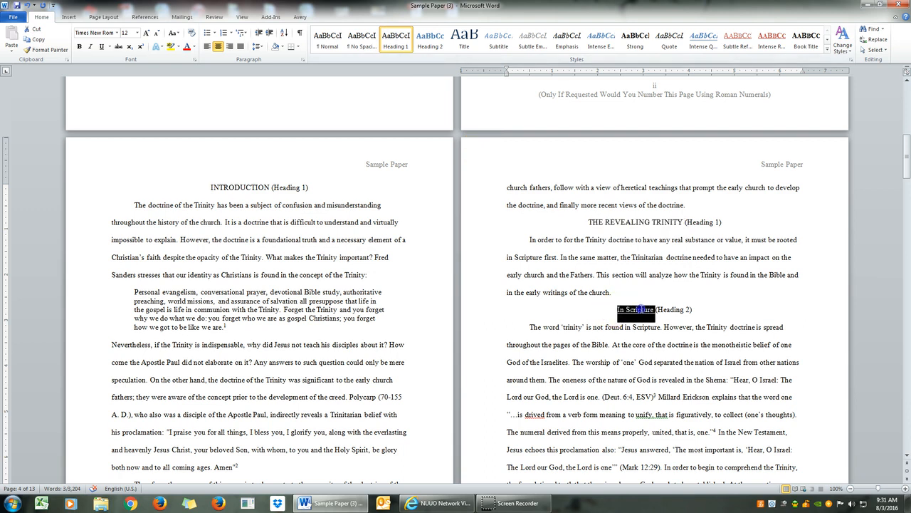
{"action": "left_click", "coordinate": [432, 42]}
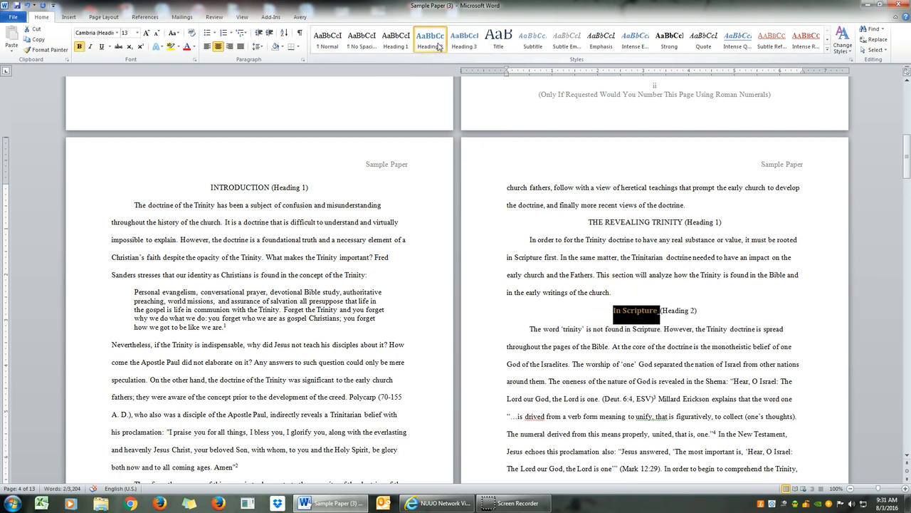
{"action": "left_click", "coordinate": [651, 310]}
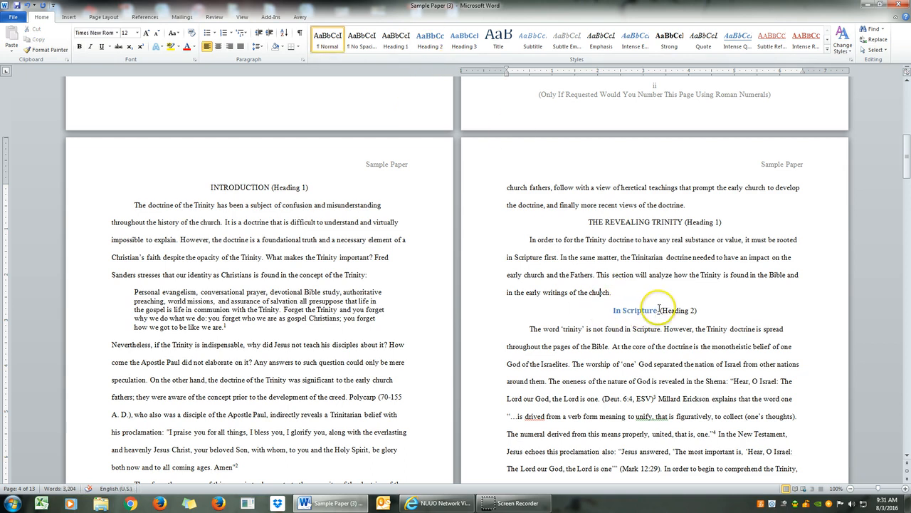
Modify the Heading 2 style to use the Automatic font color and no bold.
{"action": "left_click_drag", "start_coordinate": [659, 309], "coordinate": [614, 310]}
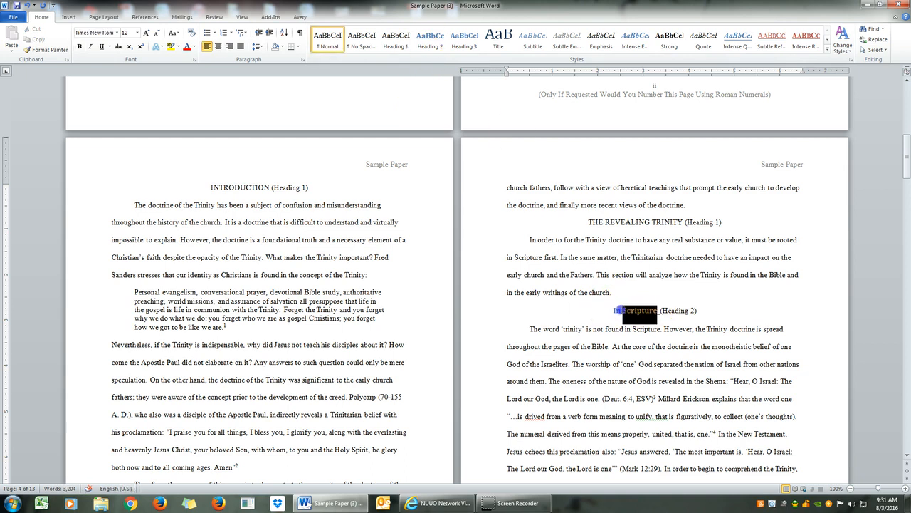
{"action": "right_click", "coordinate": [433, 43]}
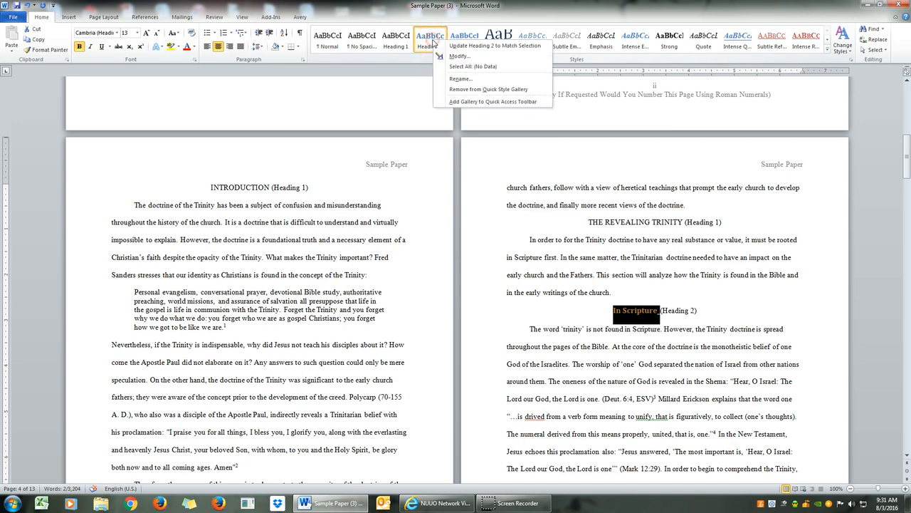
{"action": "left_click", "coordinate": [443, 57]}
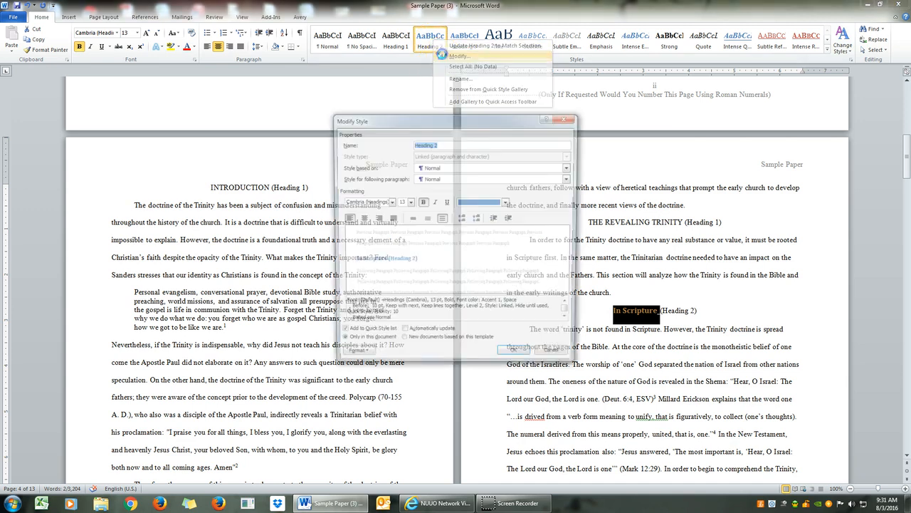
{"action": "left_click", "coordinate": [507, 203]}
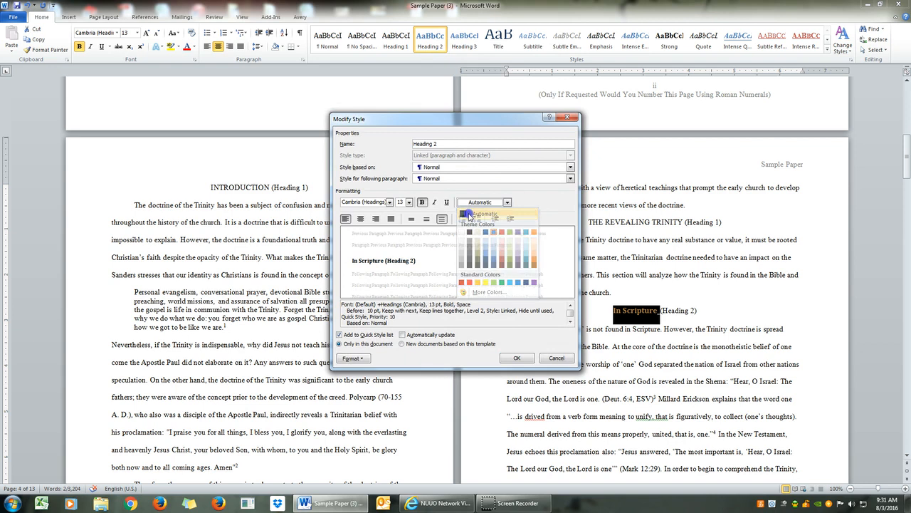
{"action": "left_click", "coordinate": [482, 214]}
{"action": "left_click", "coordinate": [421, 203]}
Set the Heading 2 style to Times New Roman, 12 pt, centered and underlined, and save the style changes.
{"action": "left_click", "coordinate": [389, 202]}
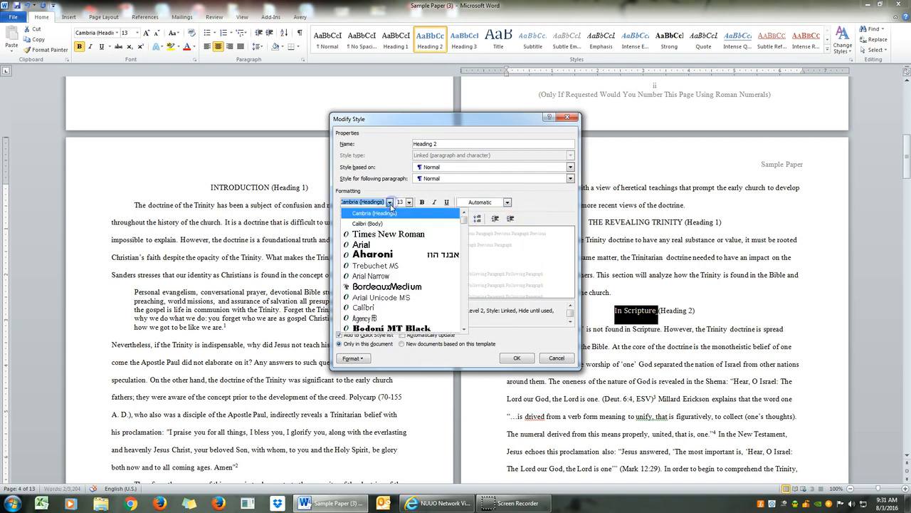
{"action": "left_click", "coordinate": [377, 218]}
{"action": "left_click", "coordinate": [408, 202]}
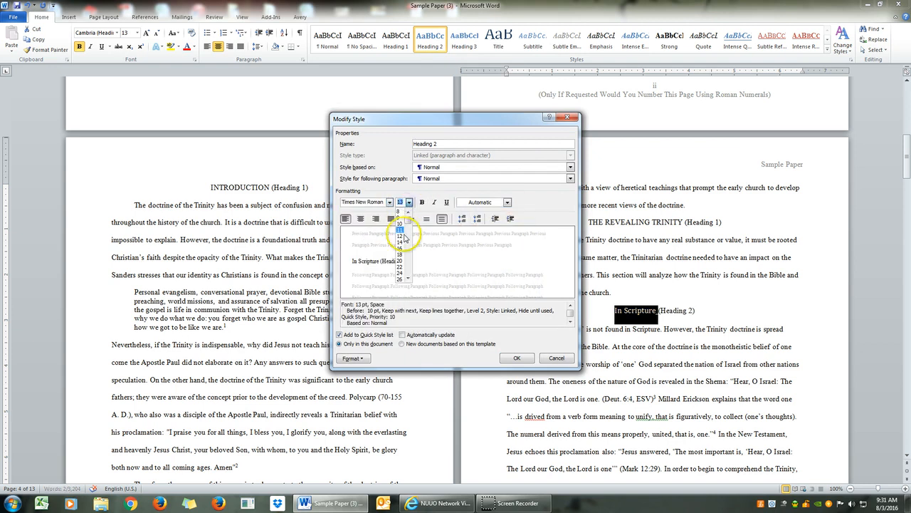
{"action": "left_click", "coordinate": [402, 236]}
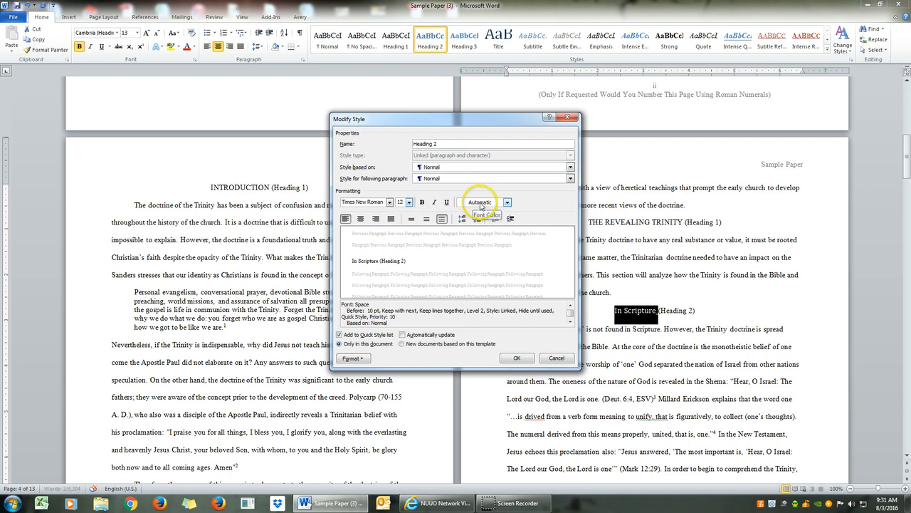
{"action": "left_click", "coordinate": [361, 219]}
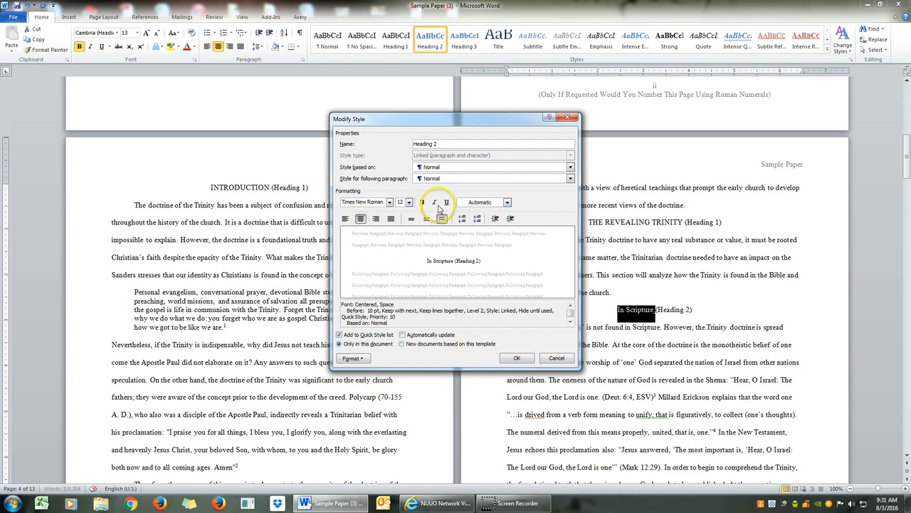
{"action": "left_click", "coordinate": [516, 359]}
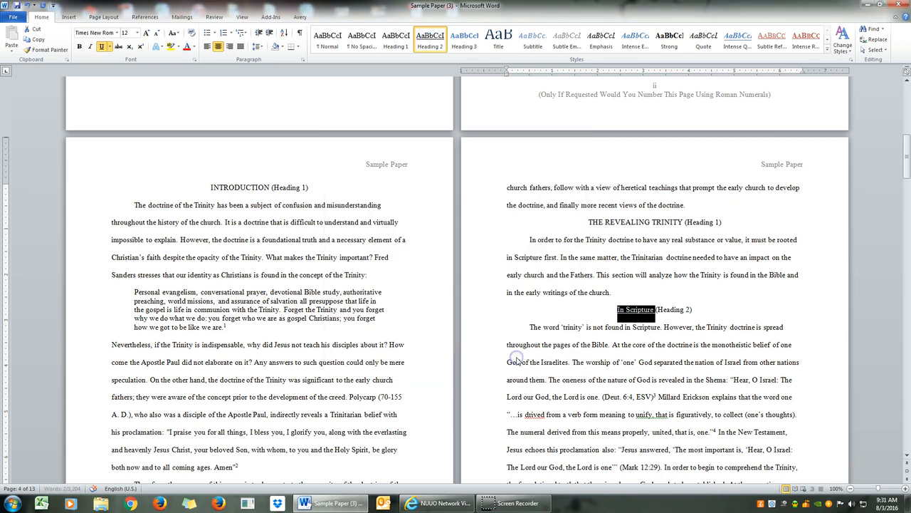
{"action": "left_click", "coordinate": [559, 315]}
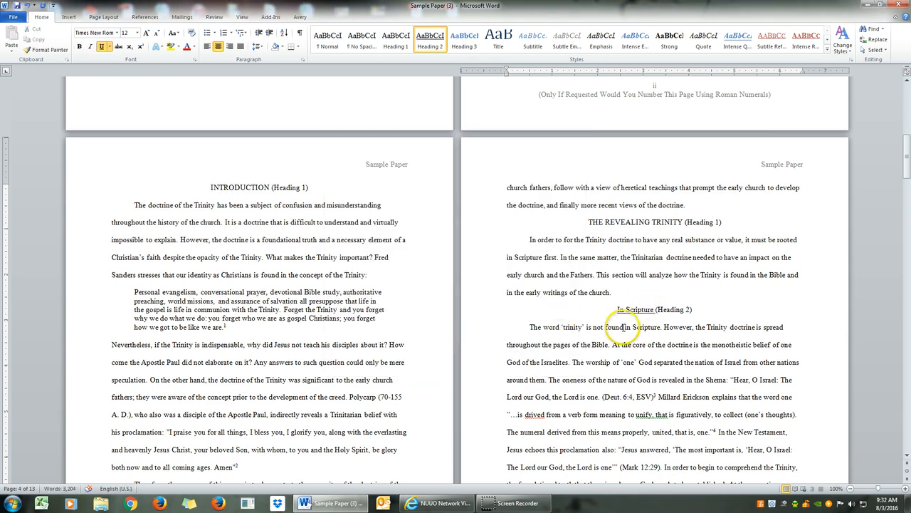
Apply the Heading 1 style to the section title THE NECESSARY TRINITY.
{"action": "scroll", "coordinate": [630, 324], "scroll_direction": "down", "scroll_amount": 15}
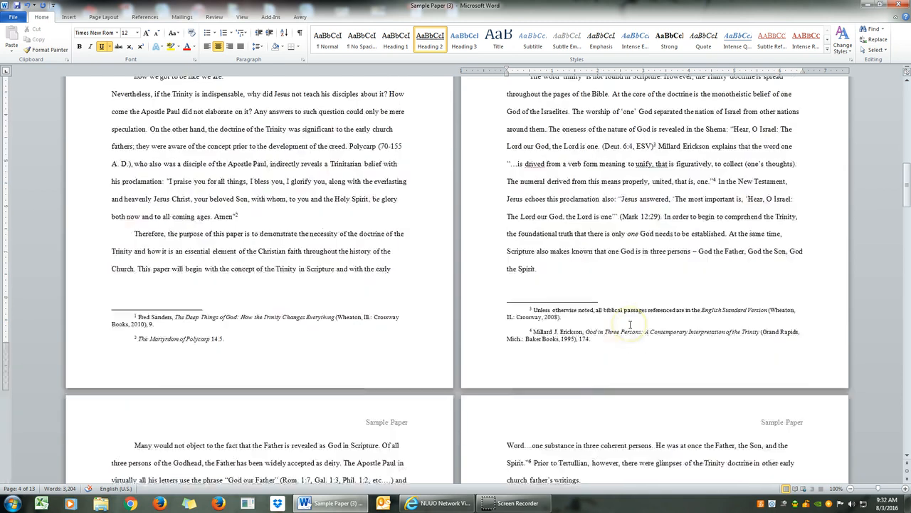
{"action": "scroll", "coordinate": [630, 324], "scroll_direction": "down", "scroll_amount": 6}
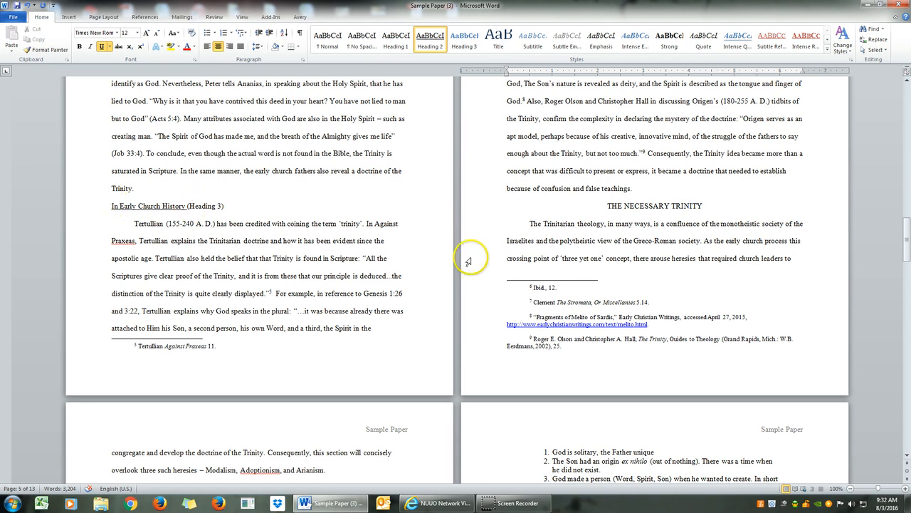
{"action": "scroll", "coordinate": [468, 262], "scroll_direction": "up", "scroll_amount": 2}
{"action": "scroll", "coordinate": [468, 262], "scroll_direction": "down", "scroll_amount": 1}
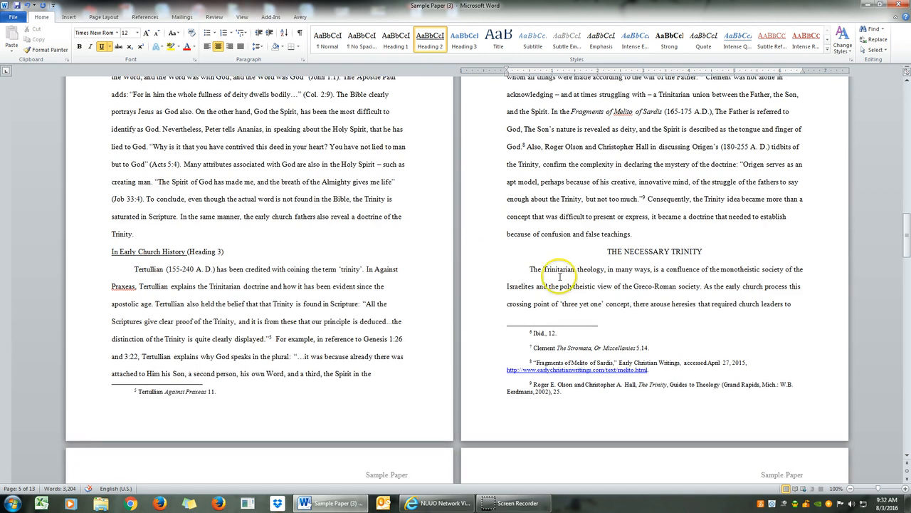
{"action": "scroll", "coordinate": [604, 251], "scroll_direction": "up", "scroll_amount": 6}
{"action": "scroll", "coordinate": [607, 256], "scroll_direction": "down", "scroll_amount": 4}
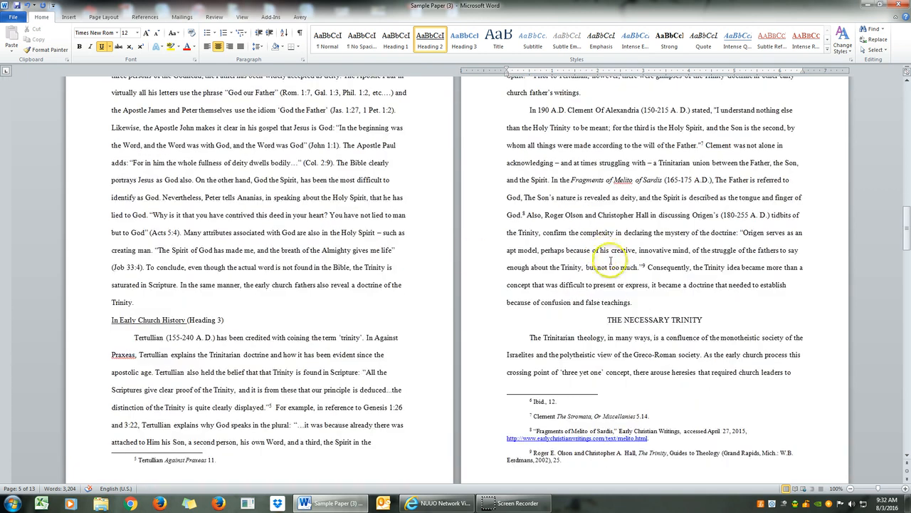
{"action": "left_click_drag", "start_coordinate": [607, 319], "coordinate": [706, 320]}
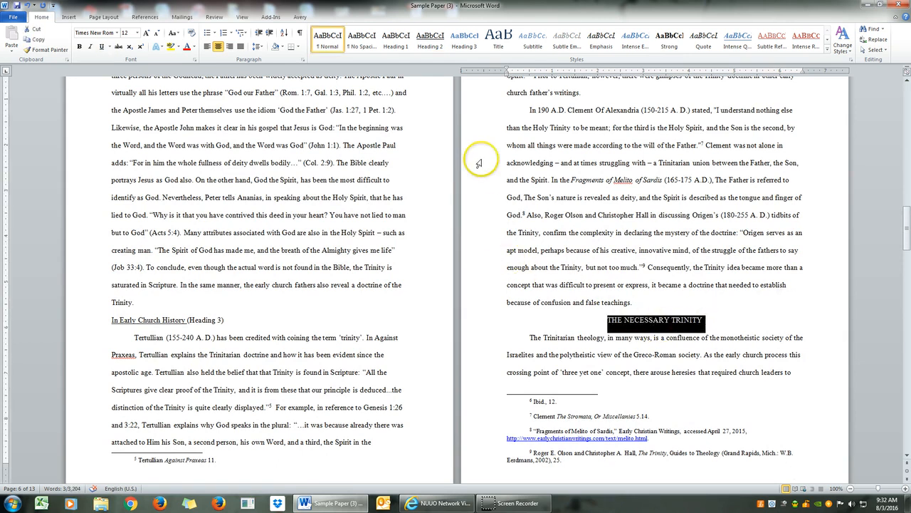
{"action": "left_click", "coordinate": [394, 42]}
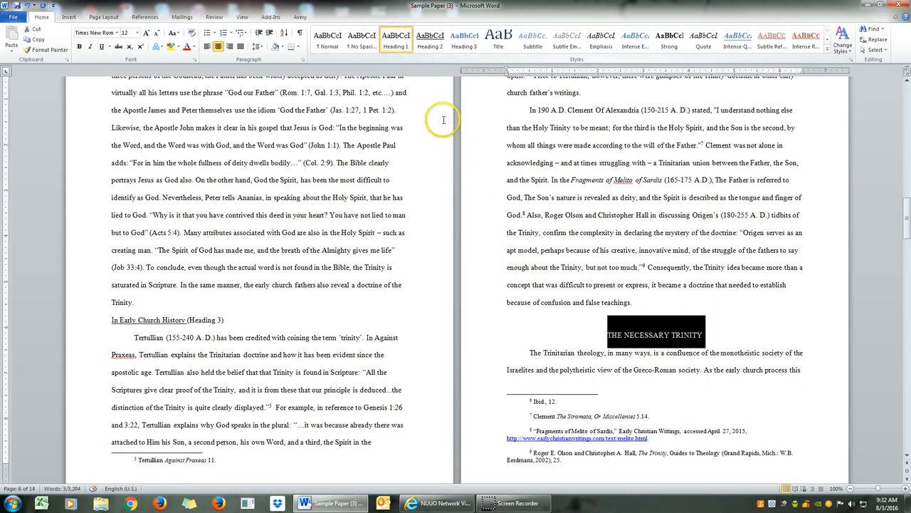
Apply the Heading 2 style to the subheading Against Heresies.
{"action": "scroll", "coordinate": [521, 306], "scroll_direction": "down", "scroll_amount": 1}
{"action": "scroll", "coordinate": [521, 306], "scroll_direction": "down", "scroll_amount": 10}
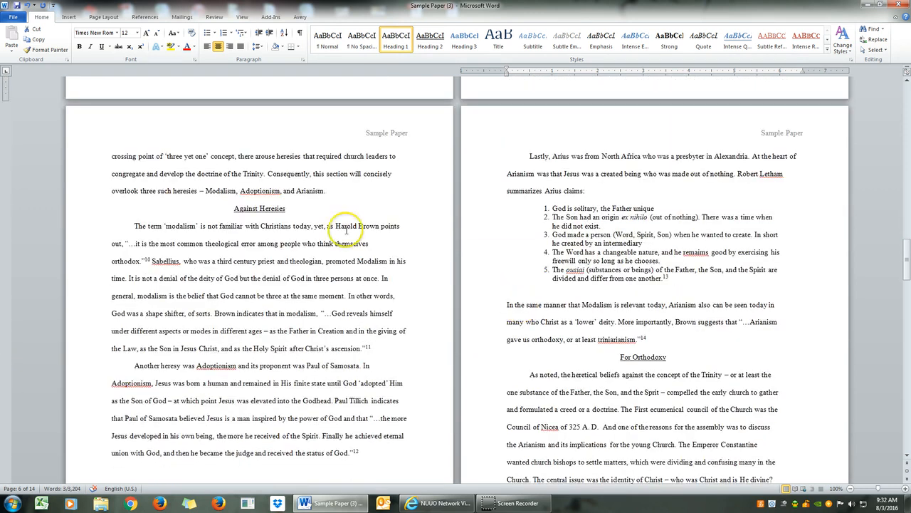
{"action": "left_click_drag", "start_coordinate": [233, 208], "coordinate": [286, 209]}
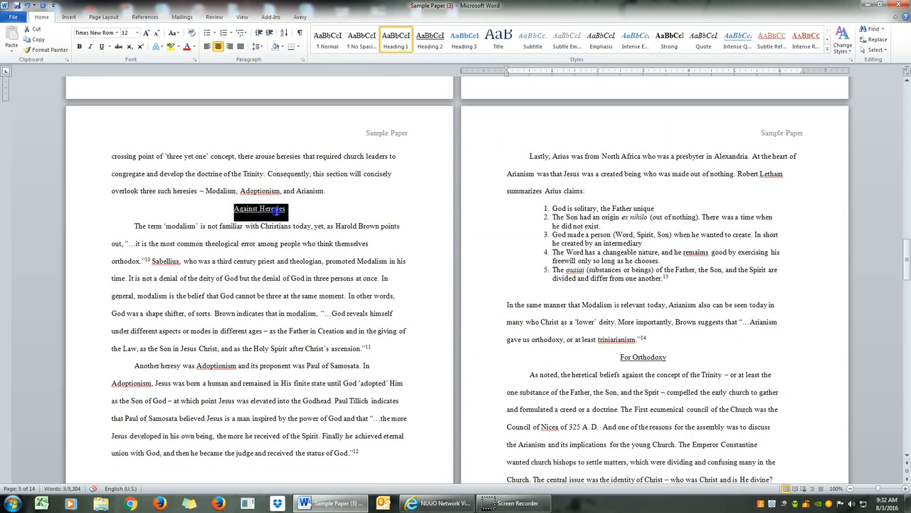
{"action": "left_click", "coordinate": [427, 47]}
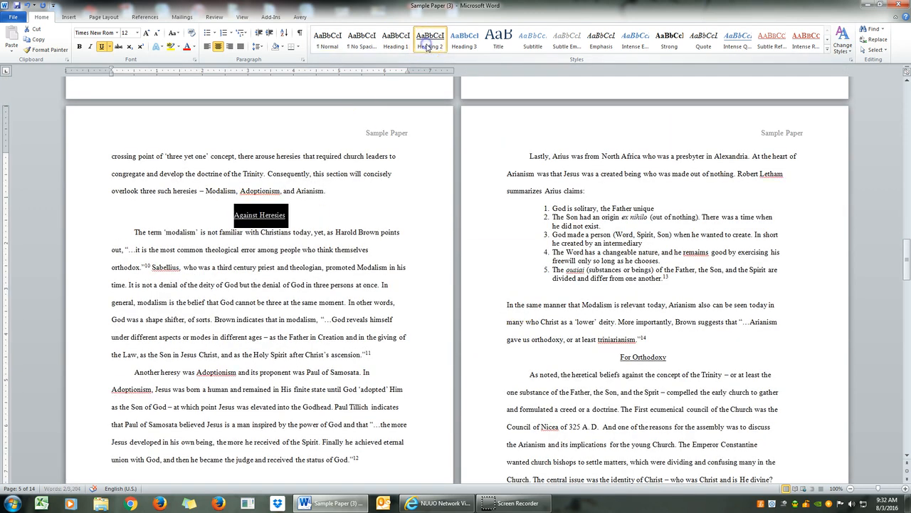
{"action": "left_click", "coordinate": [430, 190]}
Apply the Heading 2 style to the subheading For Orthodoxy.
{"action": "scroll", "coordinate": [429, 190], "scroll_direction": "down", "scroll_amount": 2}
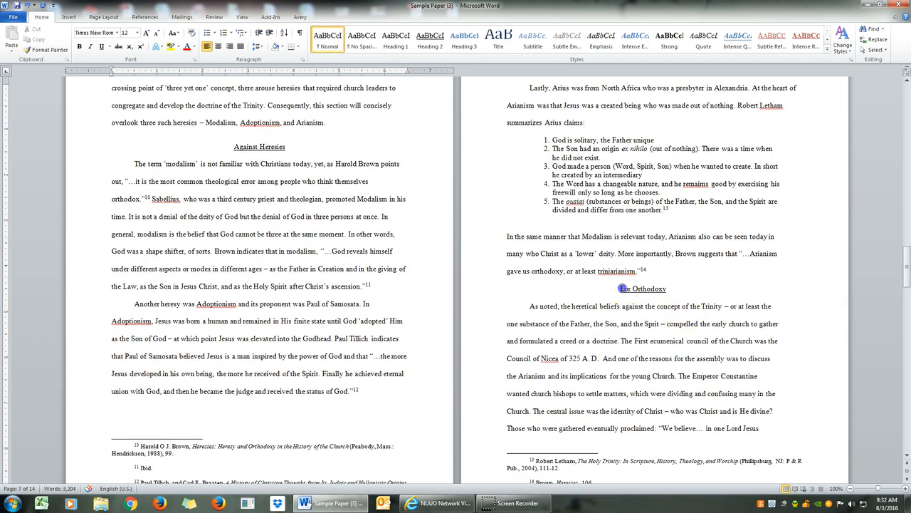
{"action": "triple_click", "coordinate": [621, 288]}
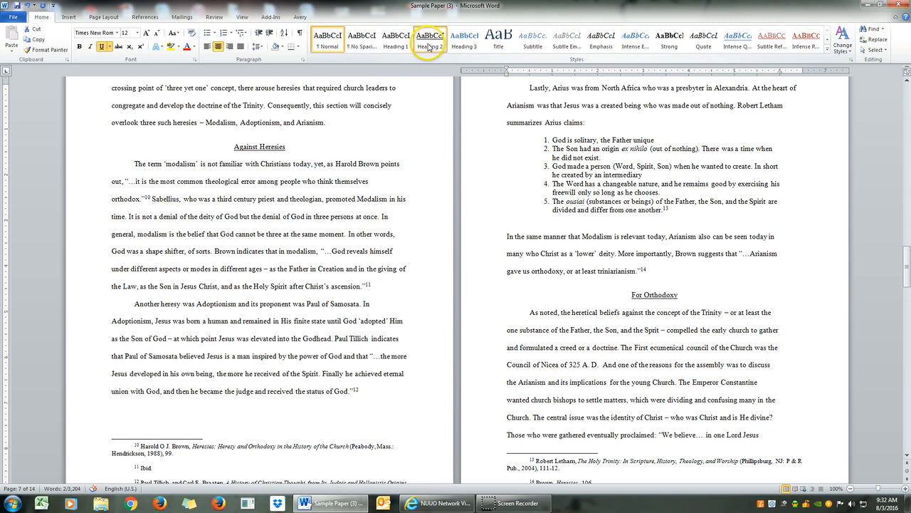
{"action": "left_click", "coordinate": [429, 47]}
{"action": "left_click", "coordinate": [577, 314]}
Apply the Heading 1 style to the section title THE ENDURING TRINITY.
{"action": "scroll", "coordinate": [577, 320], "scroll_direction": "down", "scroll_amount": 15}
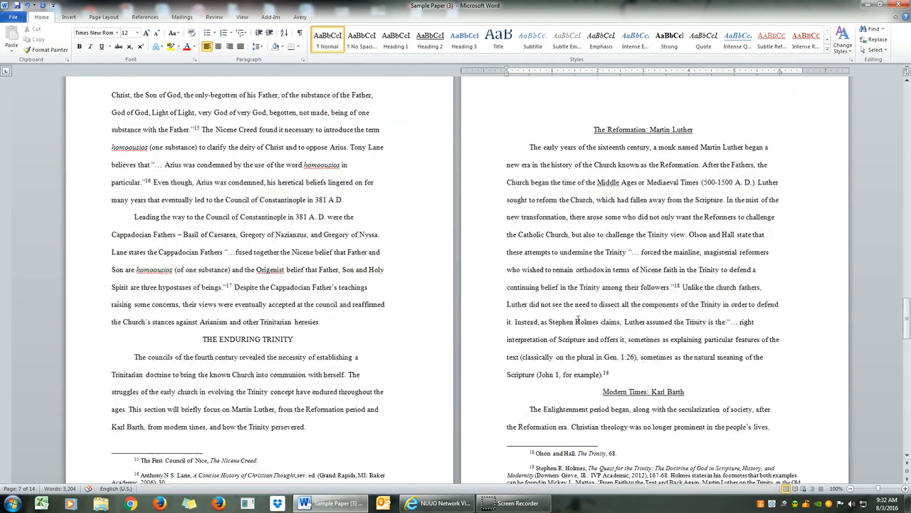
{"action": "scroll", "coordinate": [578, 320], "scroll_direction": "down", "scroll_amount": 3}
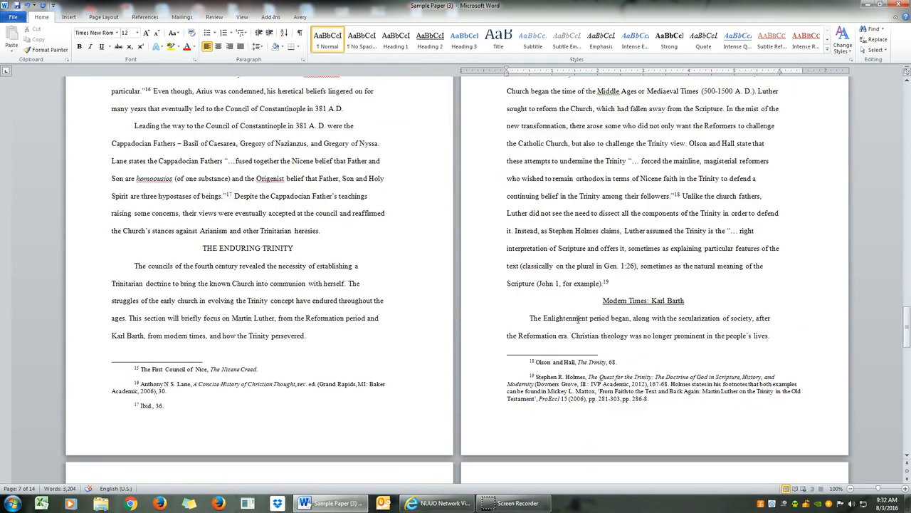
{"action": "triple_click", "coordinate": [202, 248]}
{"action": "left_click", "coordinate": [395, 43]}
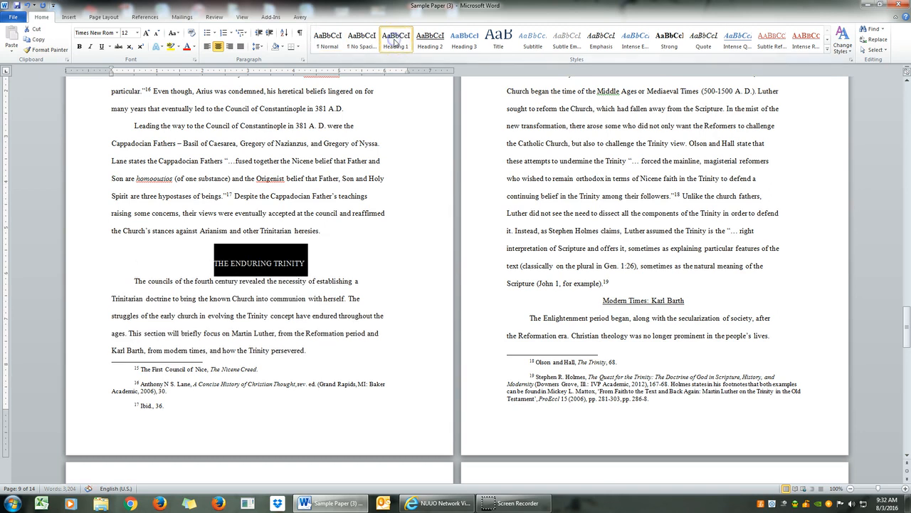
Apply the Heading 2 style to the subheading The Reformation: Martin Luther.
{"action": "scroll", "coordinate": [555, 258], "scroll_direction": "up", "scroll_amount": 6}
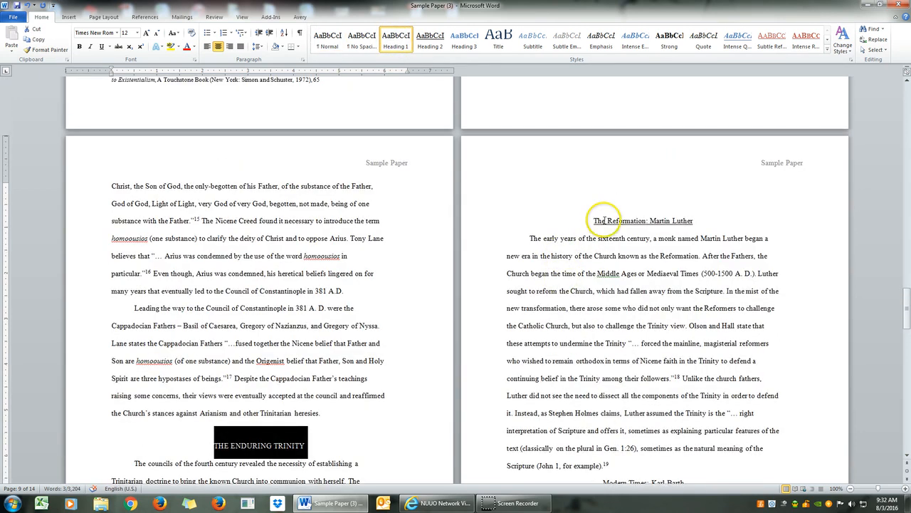
{"action": "left_click_drag", "start_coordinate": [602, 221], "coordinate": [694, 221]}
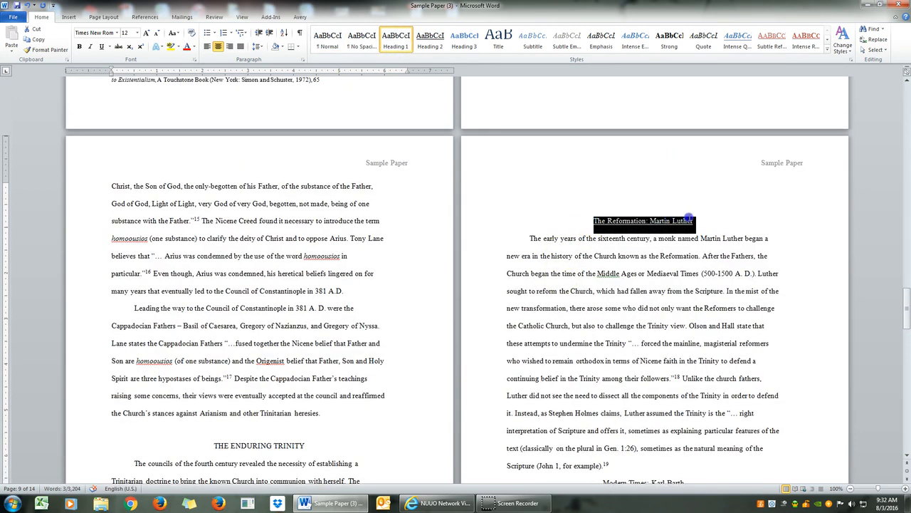
{"action": "left_click", "coordinate": [437, 45]}
Apply the Heading 2 style to the subheading Modern Times: Karl Barth.
{"action": "scroll", "coordinate": [648, 327], "scroll_direction": "down", "scroll_amount": 5}
{"action": "left_click_drag", "start_coordinate": [603, 262], "coordinate": [619, 265]}
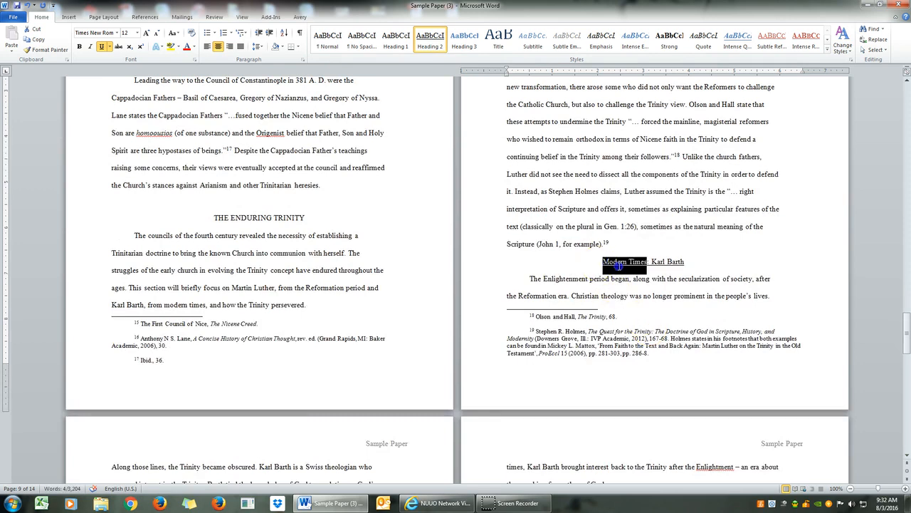
{"action": "left_click", "coordinate": [430, 41]}
Apply the Heading 1 style to the section title CONCLUSION.
{"action": "scroll", "coordinate": [464, 349], "scroll_direction": "down", "scroll_amount": 4}
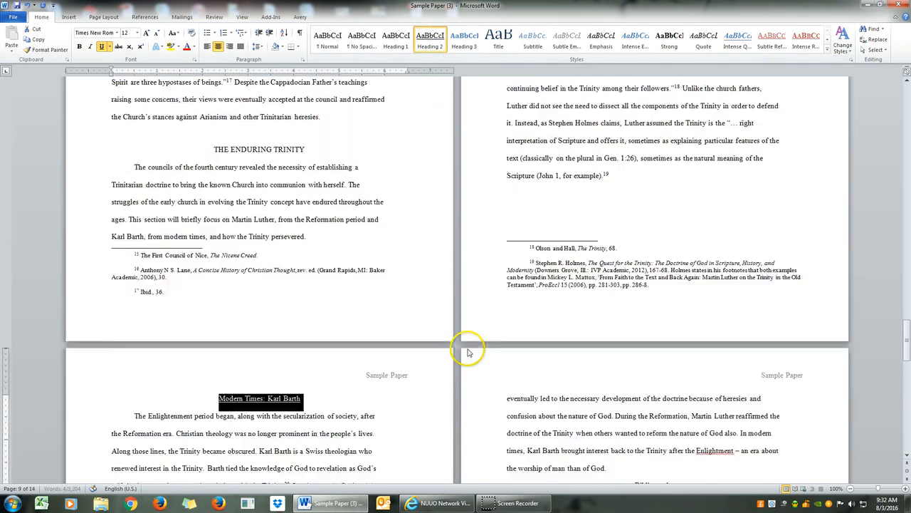
{"action": "scroll", "coordinate": [465, 349], "scroll_direction": "down", "scroll_amount": 5}
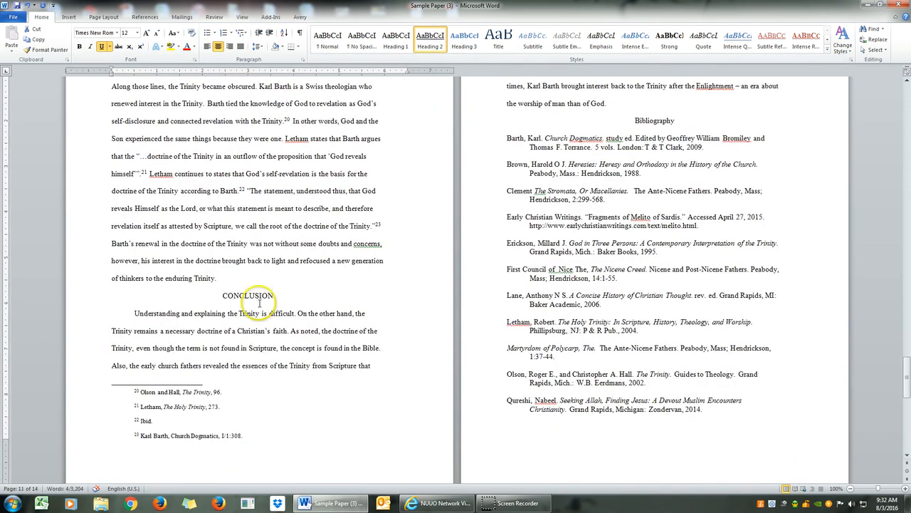
{"action": "double_click", "coordinate": [257, 298]}
{"action": "left_click", "coordinate": [396, 41]}
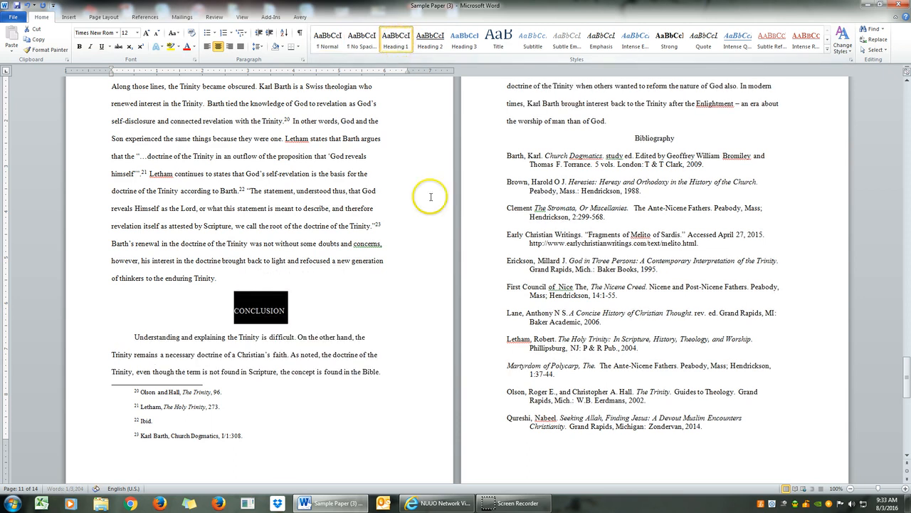
Insert a next-page section break below the Table of Contents title, separating the front matter from the body of the paper.
{"action": "scroll", "coordinate": [449, 265], "scroll_direction": "up", "scroll_amount": 3}
{"action": "scroll", "coordinate": [449, 265], "scroll_direction": "up", "scroll_amount": 20}
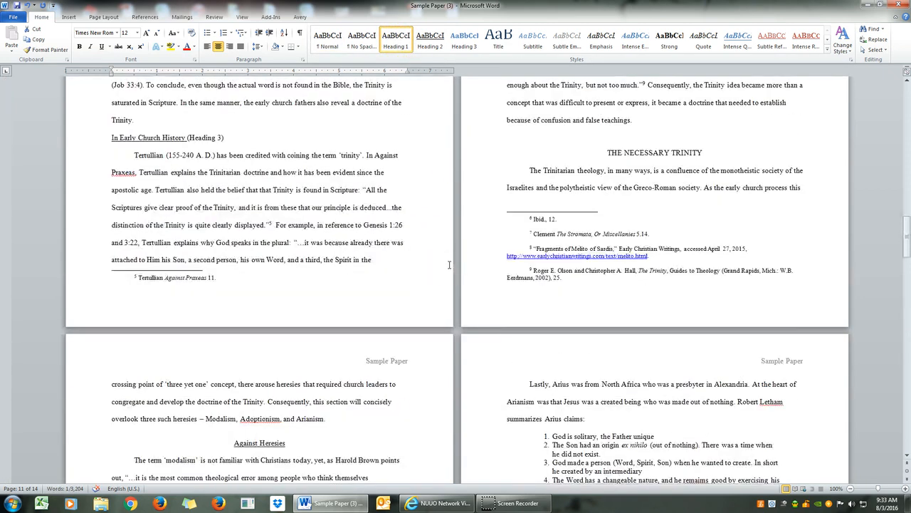
{"action": "scroll", "coordinate": [450, 265], "scroll_direction": "up", "scroll_amount": 20}
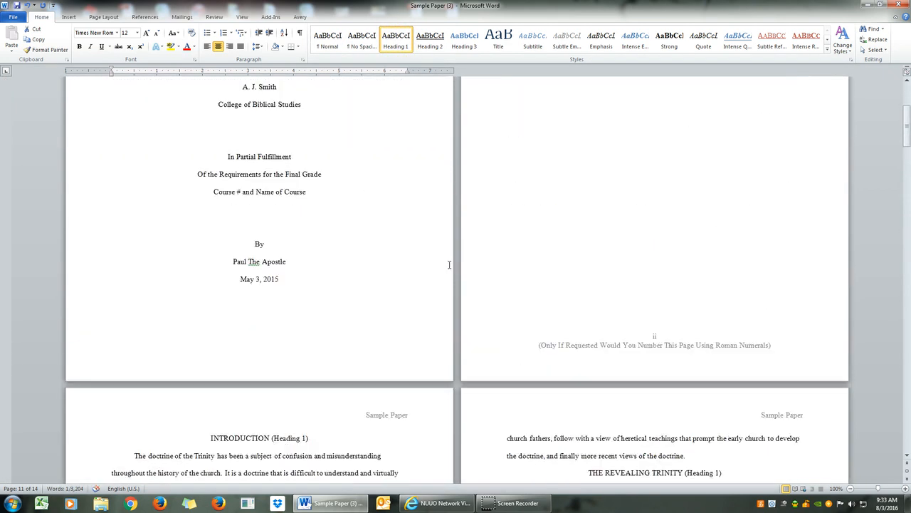
{"action": "scroll", "coordinate": [450, 265], "scroll_direction": "down", "scroll_amount": 3}
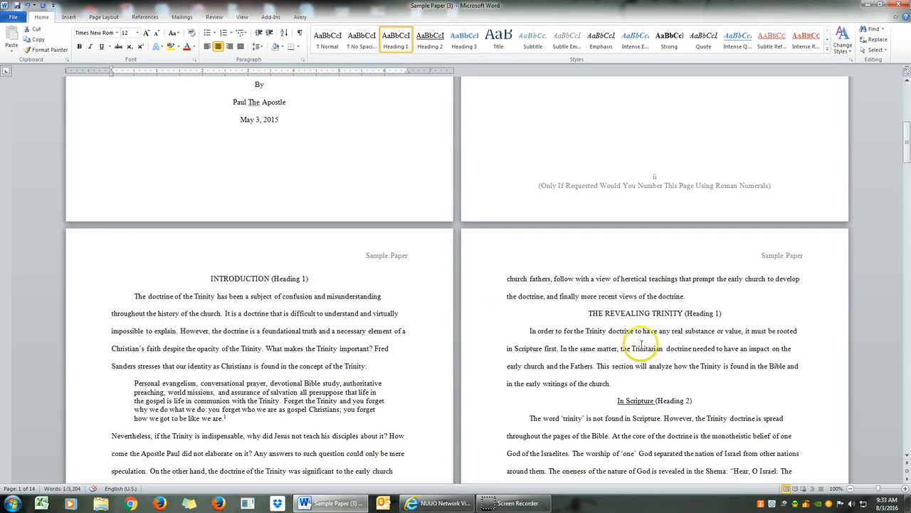
{"action": "scroll", "coordinate": [630, 299], "scroll_direction": "up", "scroll_amount": 1}
{"action": "left_click", "coordinate": [648, 195]}
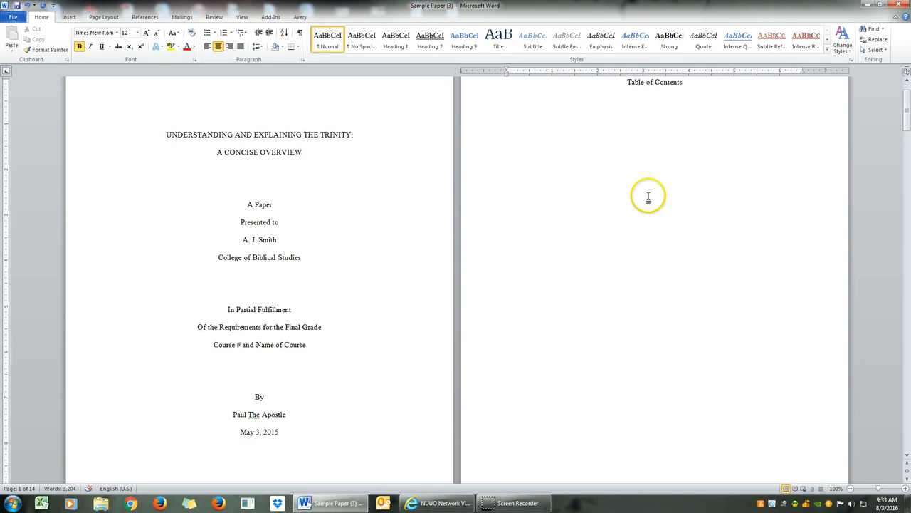
{"action": "scroll", "coordinate": [671, 285], "scroll_direction": "down", "scroll_amount": 4}
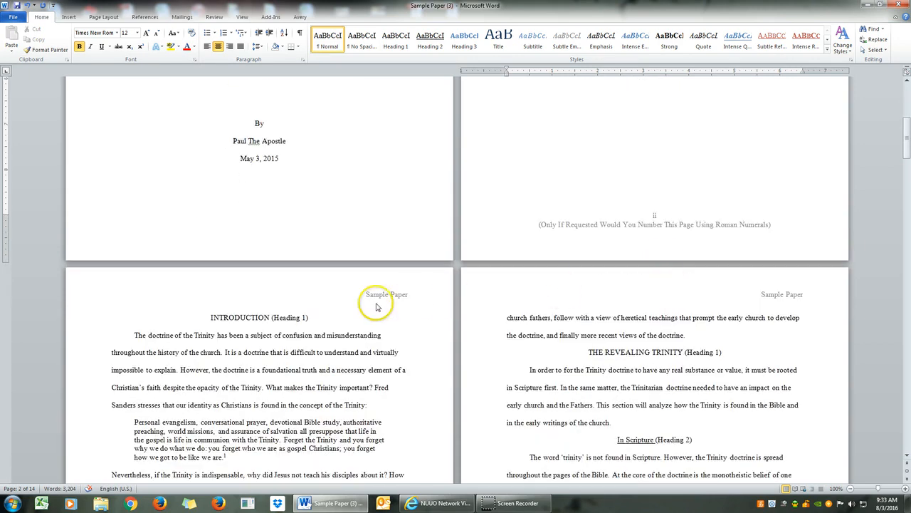
{"action": "scroll", "coordinate": [675, 191], "scroll_direction": "up", "scroll_amount": 4}
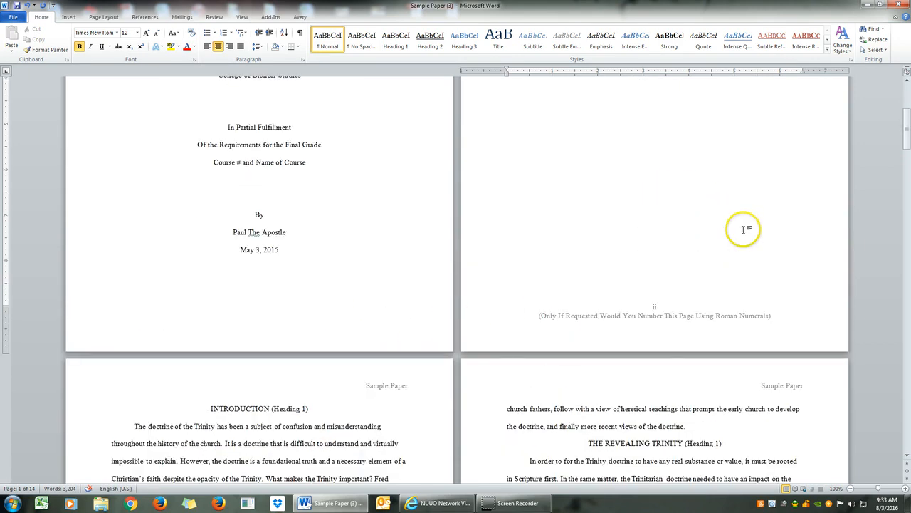
{"action": "scroll", "coordinate": [743, 229], "scroll_direction": "down", "scroll_amount": 3}
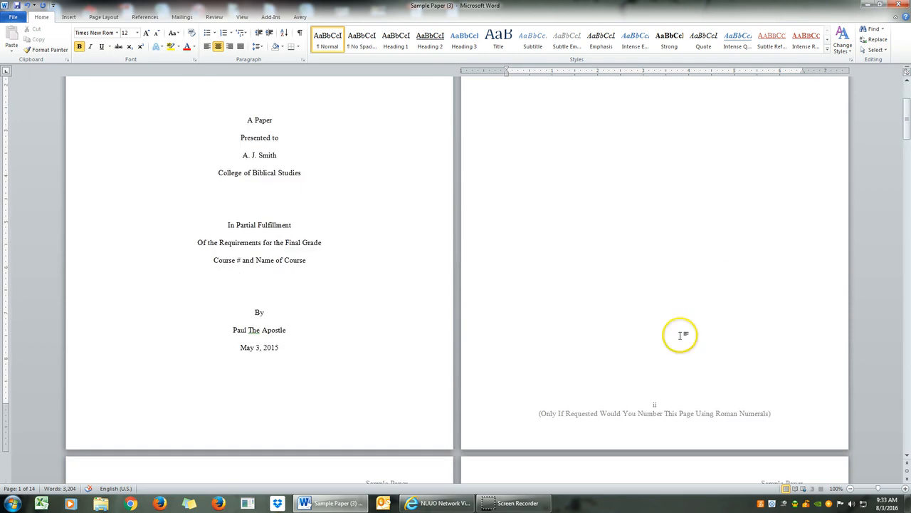
{"action": "left_click", "coordinate": [663, 374]}
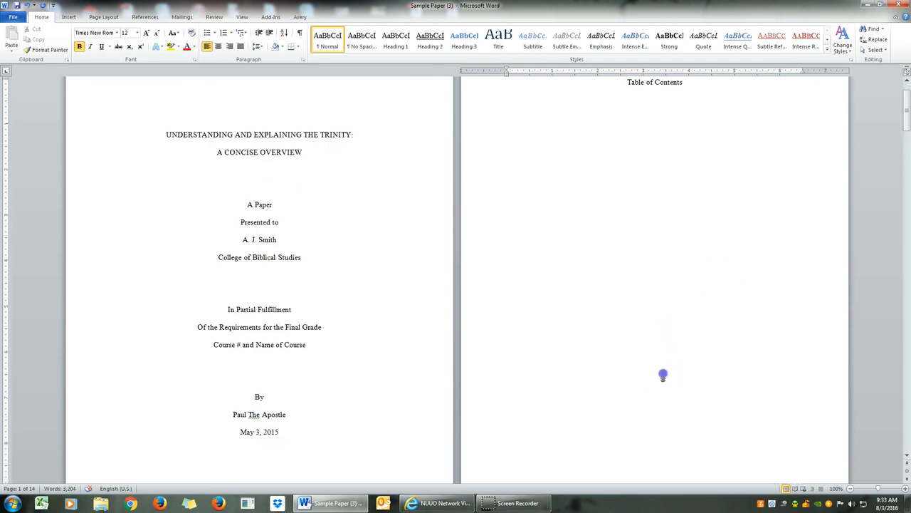
{"action": "left_click", "coordinate": [105, 17]}
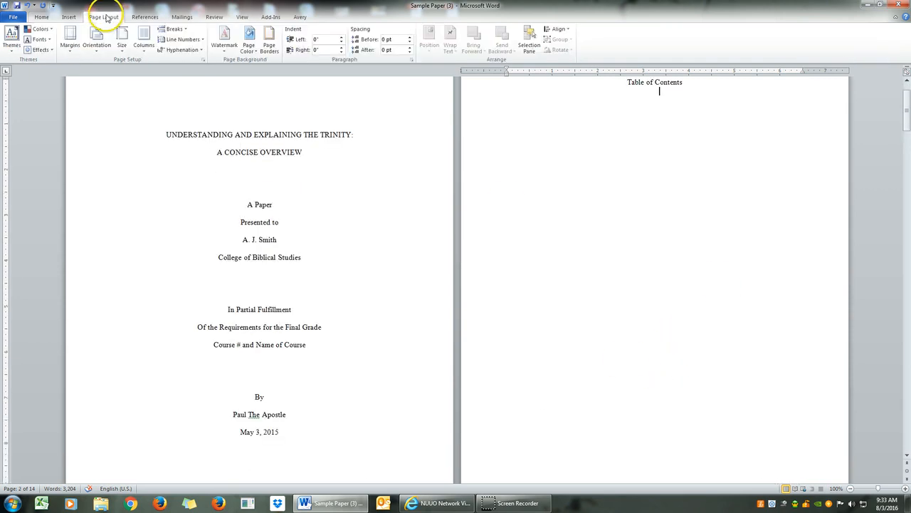
{"action": "left_click", "coordinate": [173, 29]}
{"action": "left_click", "coordinate": [173, 152]}
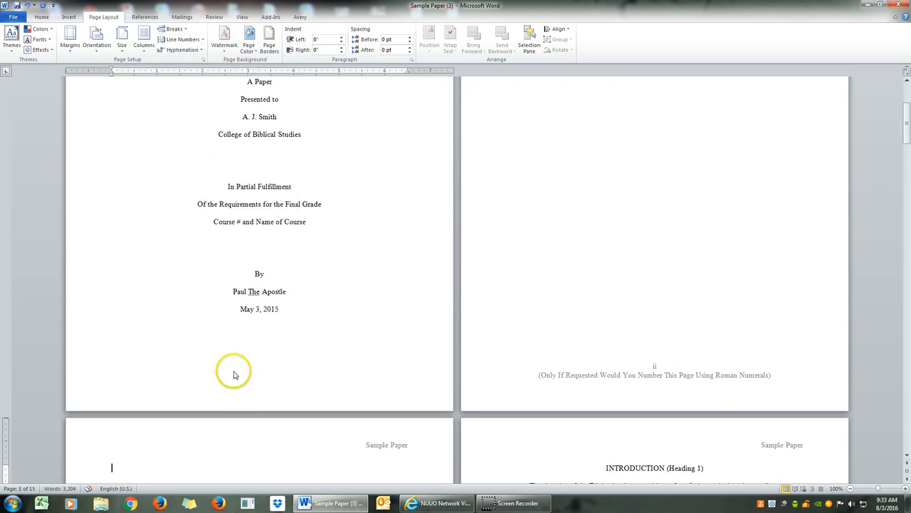
Edit the header on the INTRODUCTION page and unlink it from the previous section.
{"action": "left_click", "coordinate": [68, 17]}
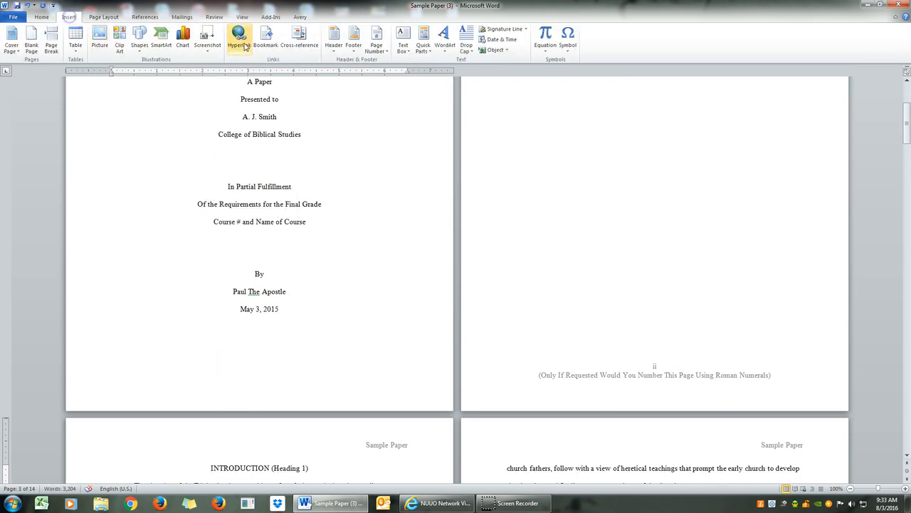
{"action": "left_click", "coordinate": [334, 39]}
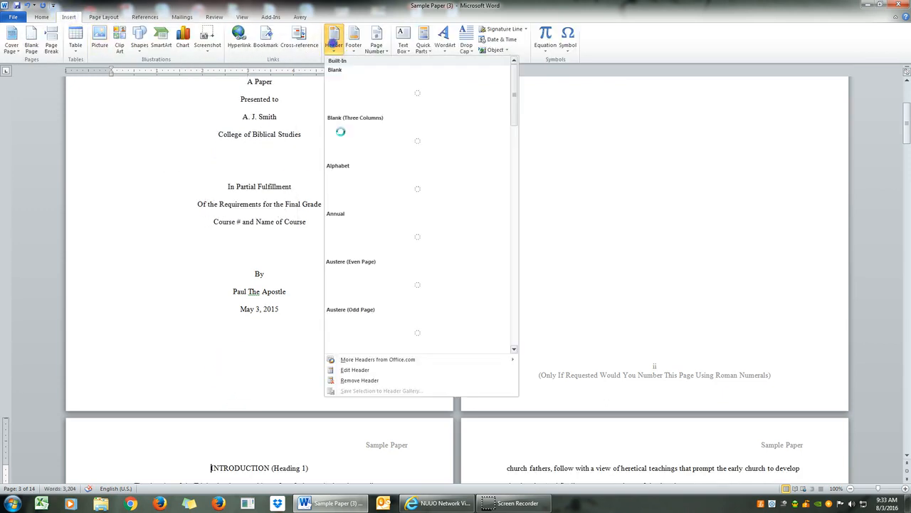
{"action": "left_click", "coordinate": [333, 369]}
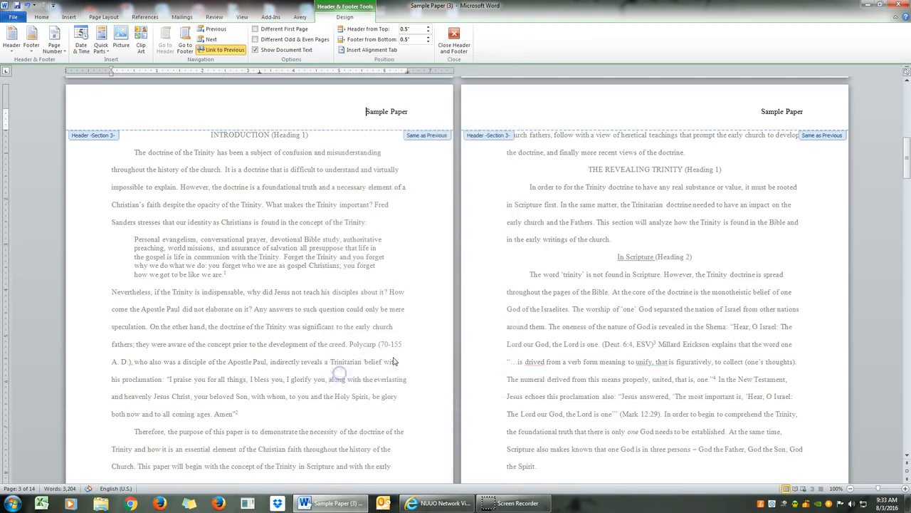
{"action": "left_click", "coordinate": [229, 50]}
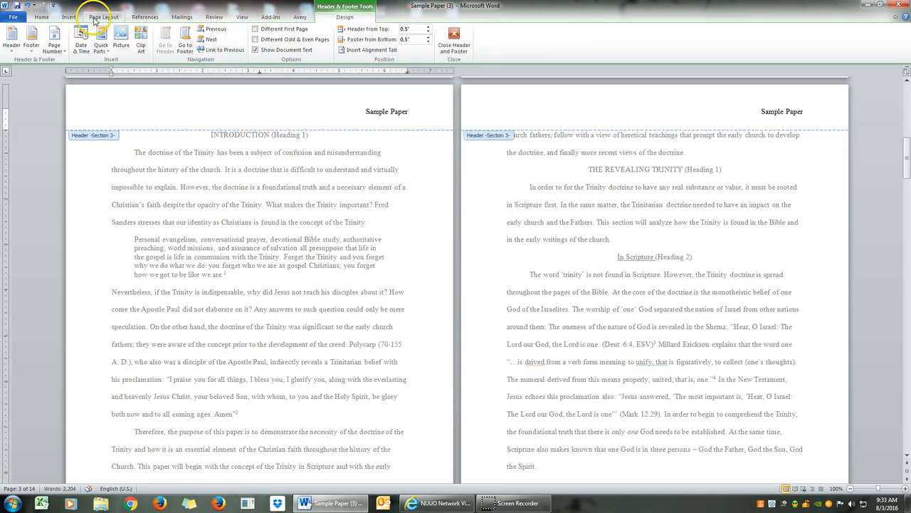
Insert page numbers at the right of the body section's header, using 1, 2, 3 format starting at 1, and close the header.
{"action": "left_click", "coordinate": [69, 16]}
{"action": "left_click", "coordinate": [377, 43]}
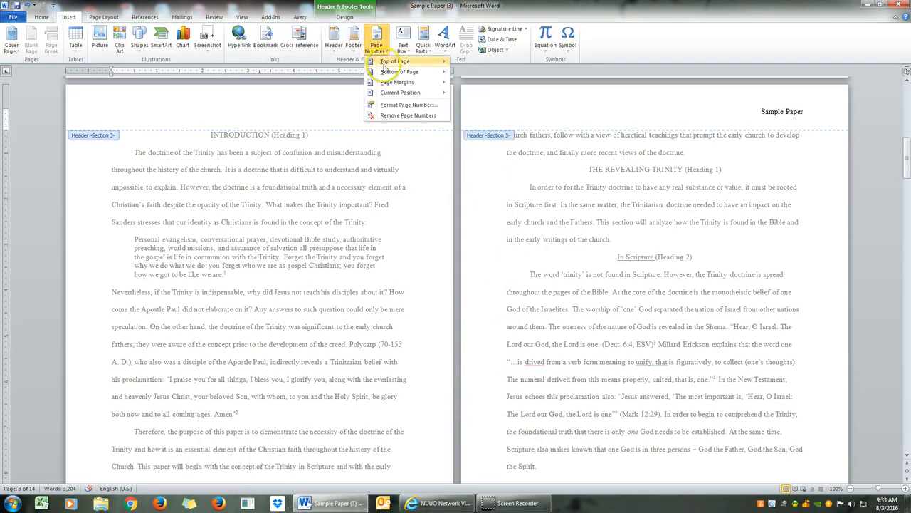
{"action": "left_click", "coordinate": [406, 105]}
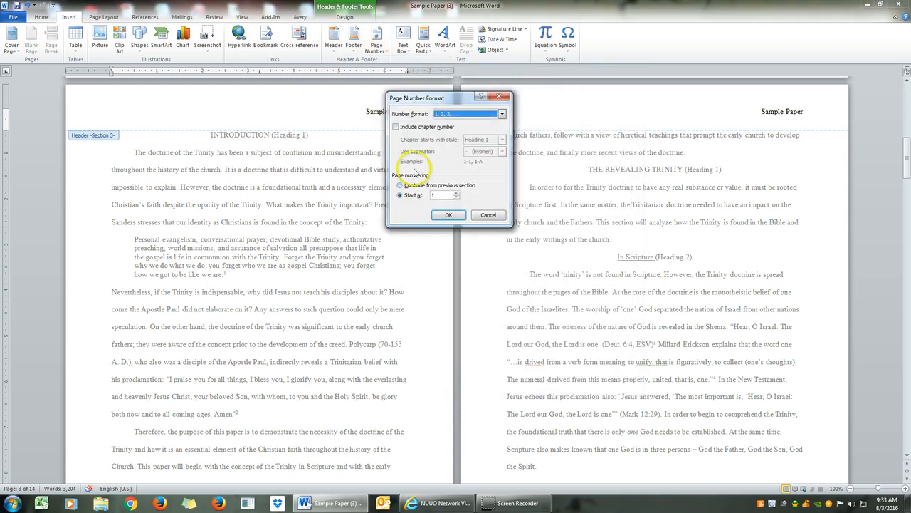
{"action": "left_click", "coordinate": [449, 215]}
{"action": "left_click", "coordinate": [377, 44]}
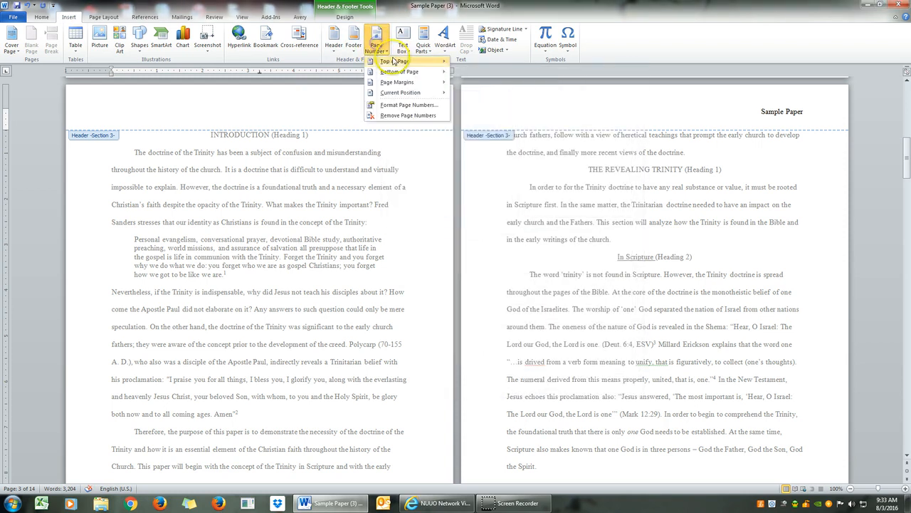
{"action": "mouse_move", "coordinate": [394, 61]}
{"action": "left_click", "coordinate": [498, 179]}
{"action": "left_click", "coordinate": [458, 34]}
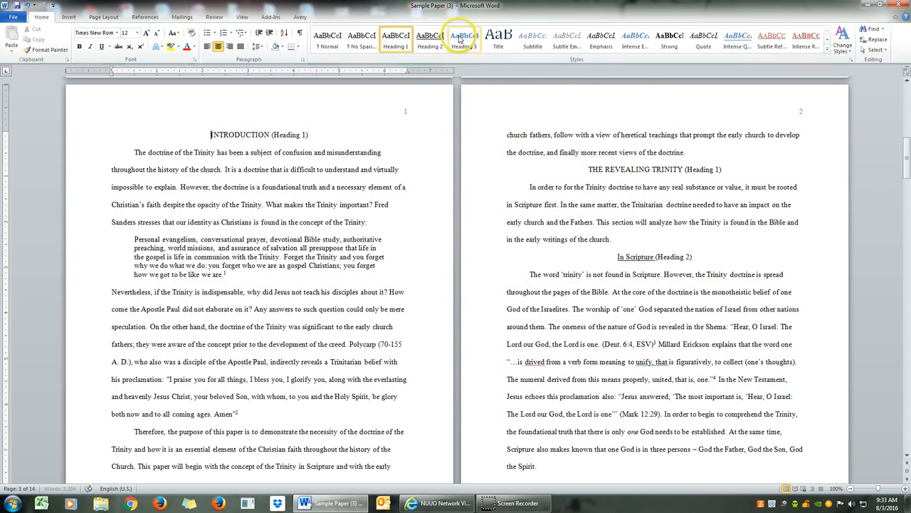
Check the page numbering on the title page, the Table of Contents page and the first body pages.
{"action": "left_click", "coordinate": [503, 261]}
{"action": "scroll", "coordinate": [503, 265], "scroll_direction": "up", "scroll_amount": 3}
{"action": "scroll", "coordinate": [503, 265], "scroll_direction": "up", "scroll_amount": 8}
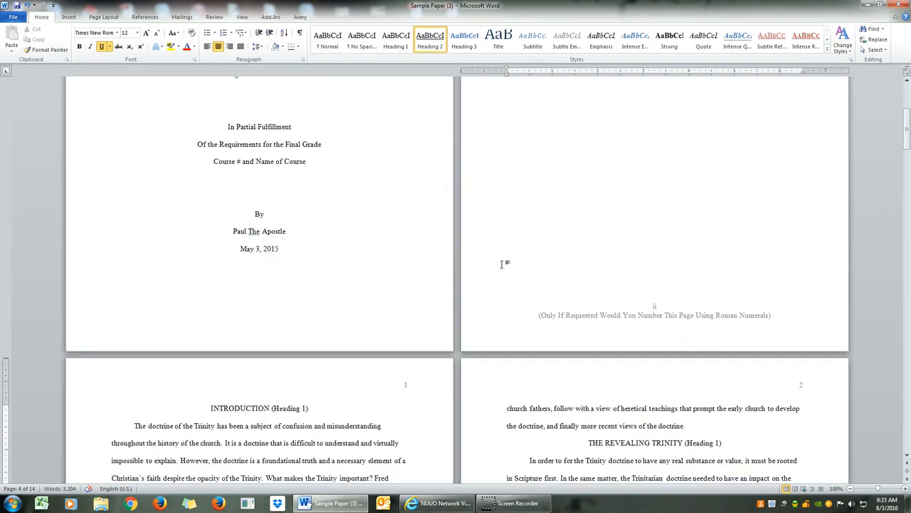
{"action": "scroll", "coordinate": [503, 263], "scroll_direction": "down", "scroll_amount": 6}
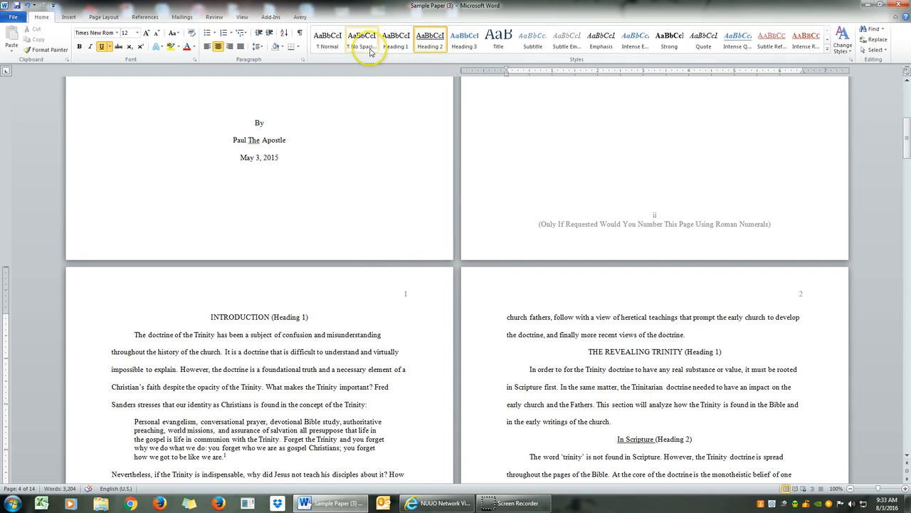
{"action": "scroll", "coordinate": [461, 329], "scroll_direction": "up", "scroll_amount": 4}
{"action": "scroll", "coordinate": [461, 329], "scroll_direction": "up", "scroll_amount": 2}
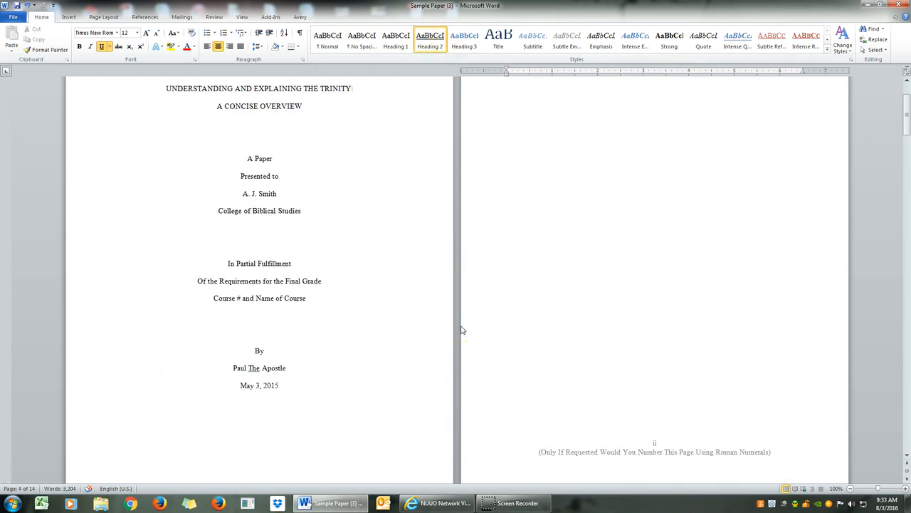
{"action": "scroll", "coordinate": [461, 328], "scroll_direction": "down", "scroll_amount": 6}
Start a custom table of contents on the line below the Table of Contents title, with hyperlinks instead of page numbers turned off.
{"action": "double_click", "coordinate": [537, 397]}
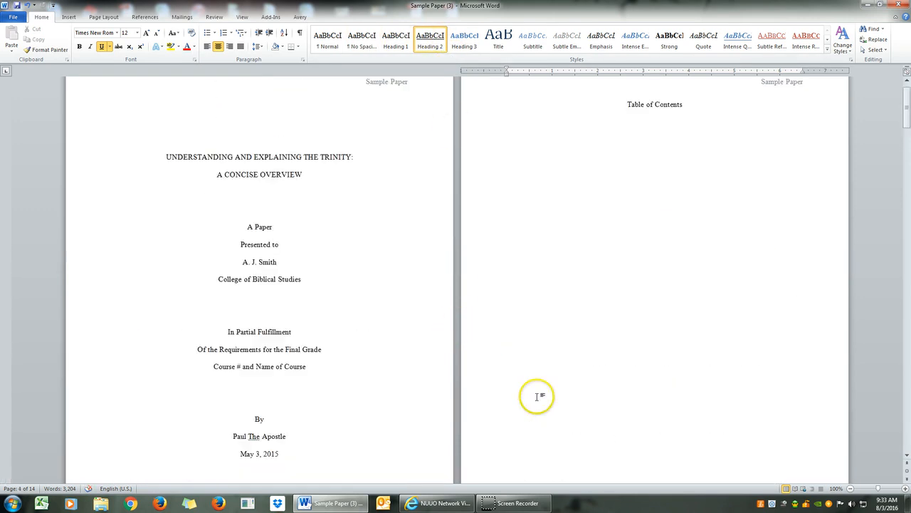
{"action": "left_click", "coordinate": [598, 169]}
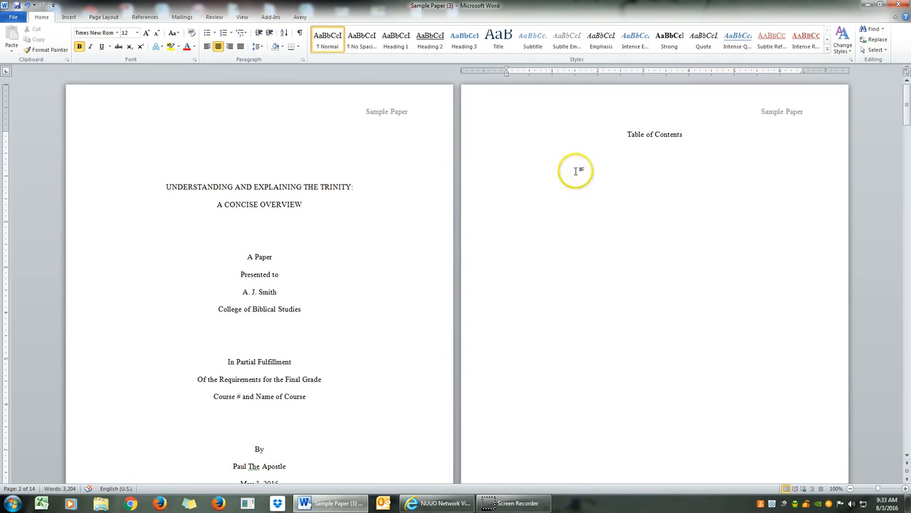
{"action": "double_click", "coordinate": [529, 164]}
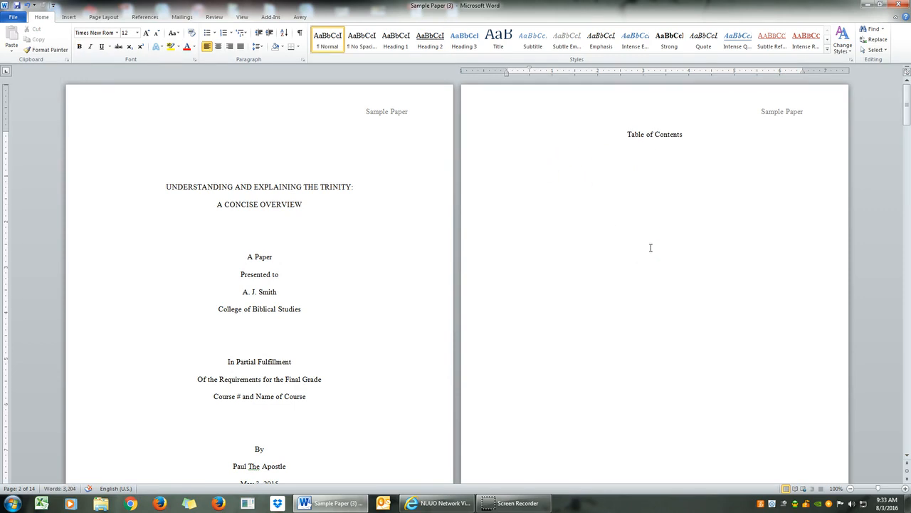
{"action": "left_click", "coordinate": [144, 17]}
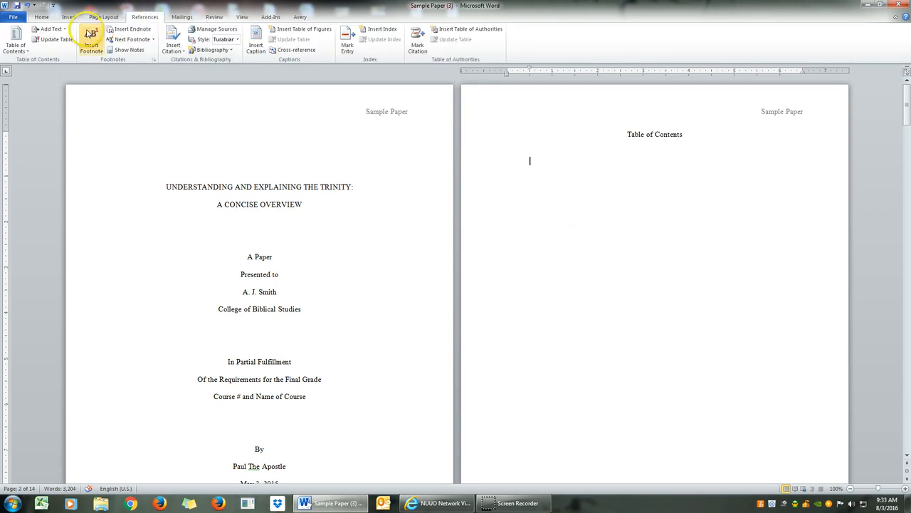
{"action": "left_click", "coordinate": [16, 49]}
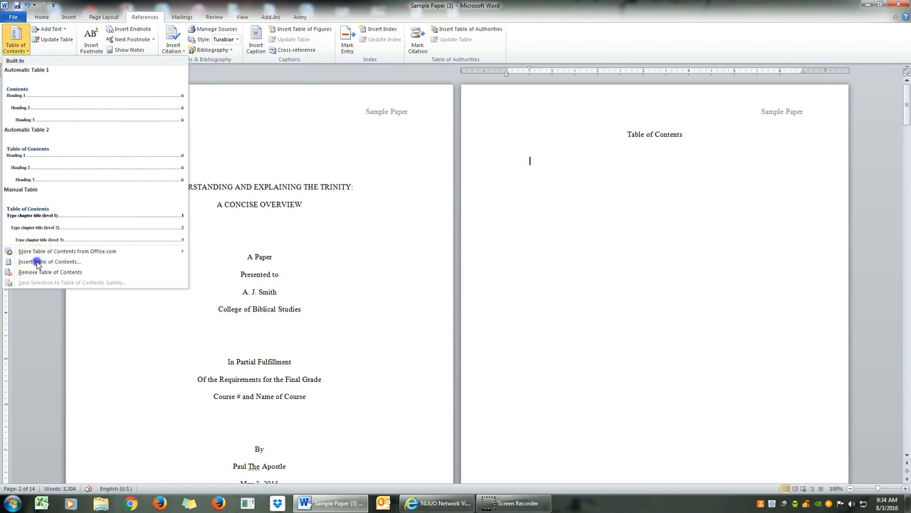
{"action": "left_click", "coordinate": [33, 261]}
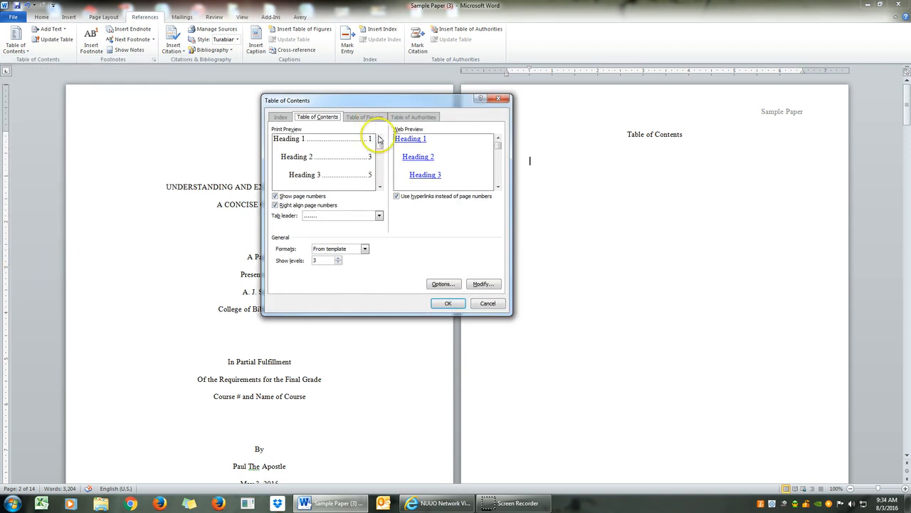
{"action": "left_click", "coordinate": [397, 196]}
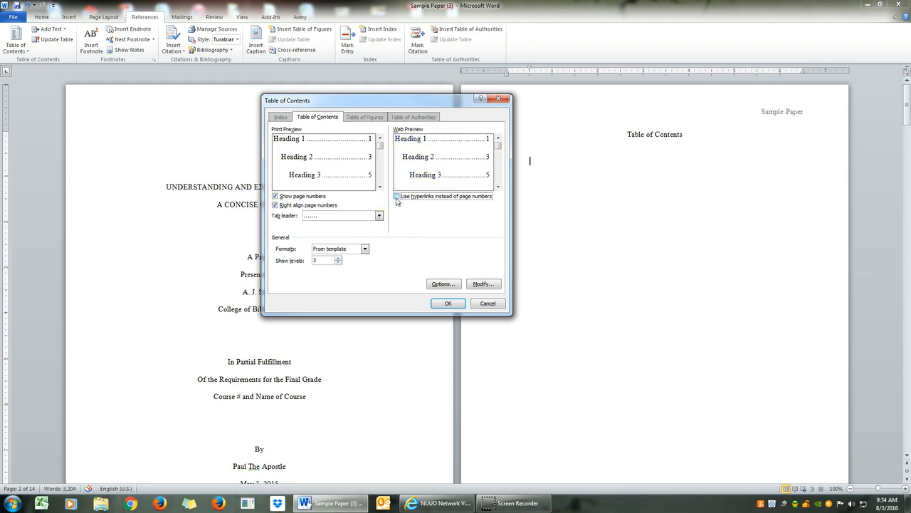
Insert the table of contents in Distinctive format with a dotted tab leader and 2 levels.
{"action": "left_click", "coordinate": [364, 248]}
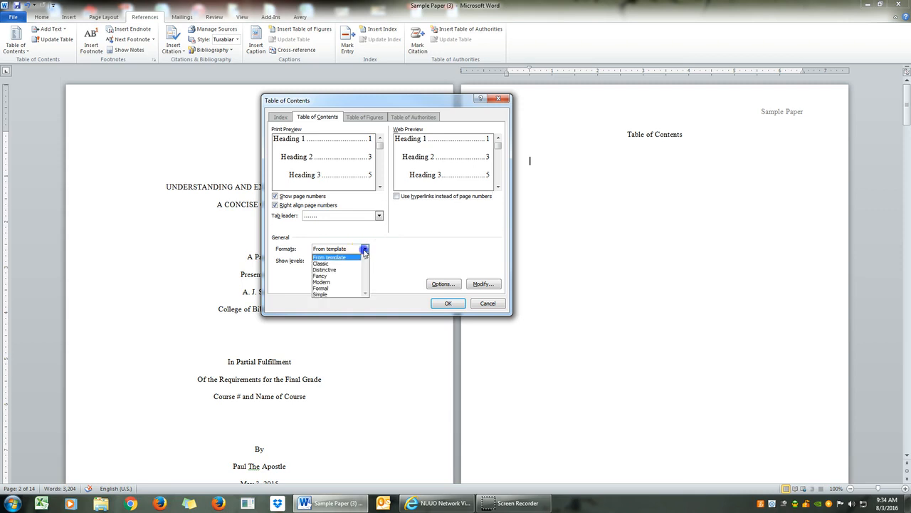
{"action": "left_click", "coordinate": [345, 270]}
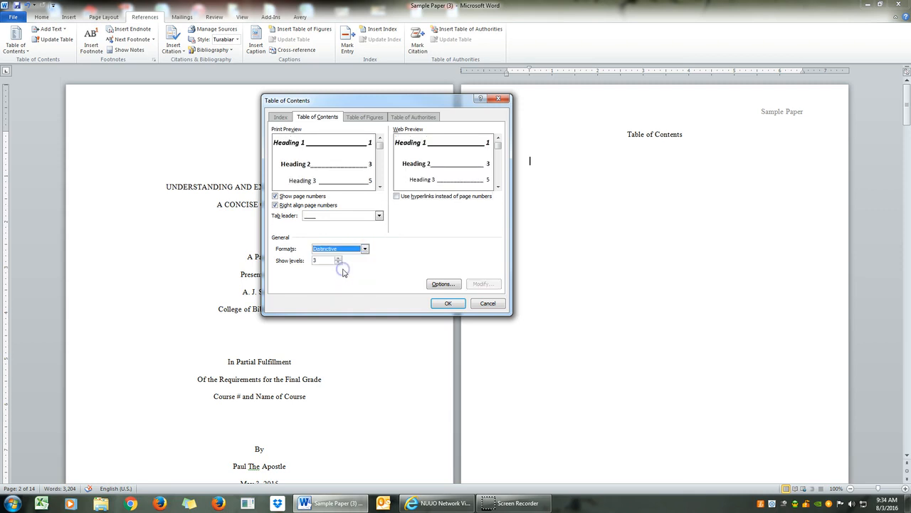
{"action": "left_click", "coordinate": [379, 215]}
{"action": "left_click", "coordinate": [348, 231]}
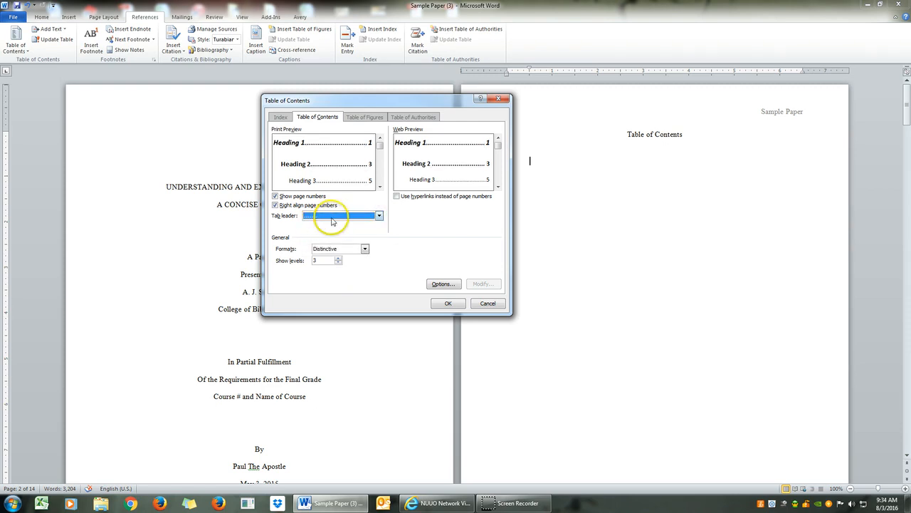
{"action": "left_click", "coordinate": [339, 262]}
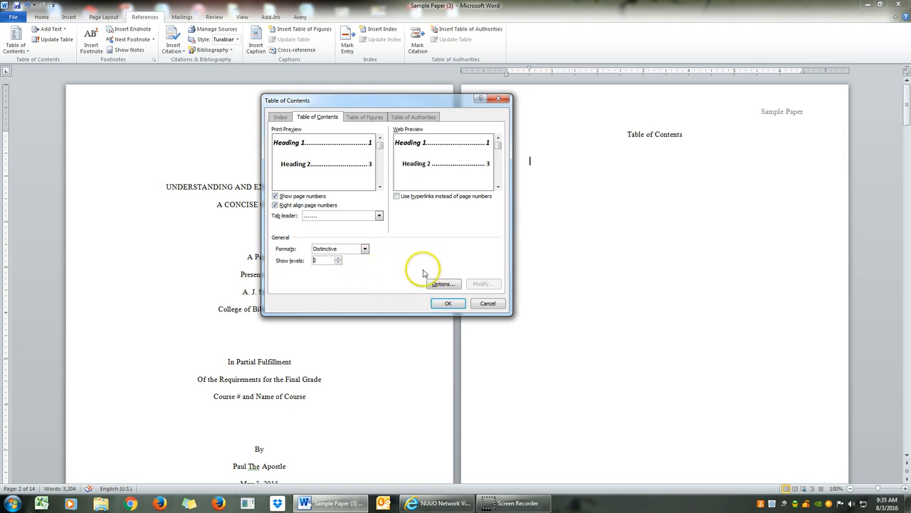
{"action": "left_click", "coordinate": [445, 304]}
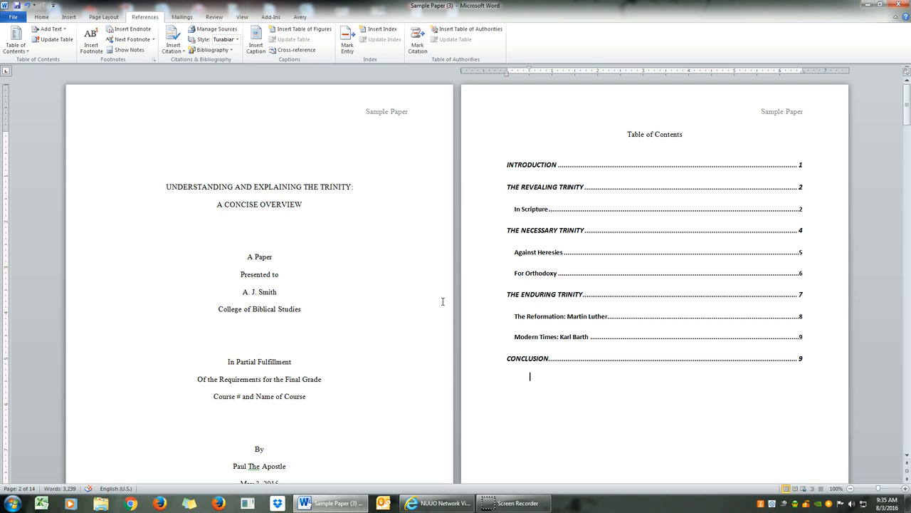
Change the INTRODUCTION entry in the table of contents to Times New Roman without bold or italics.
{"action": "left_click", "coordinate": [504, 166]}
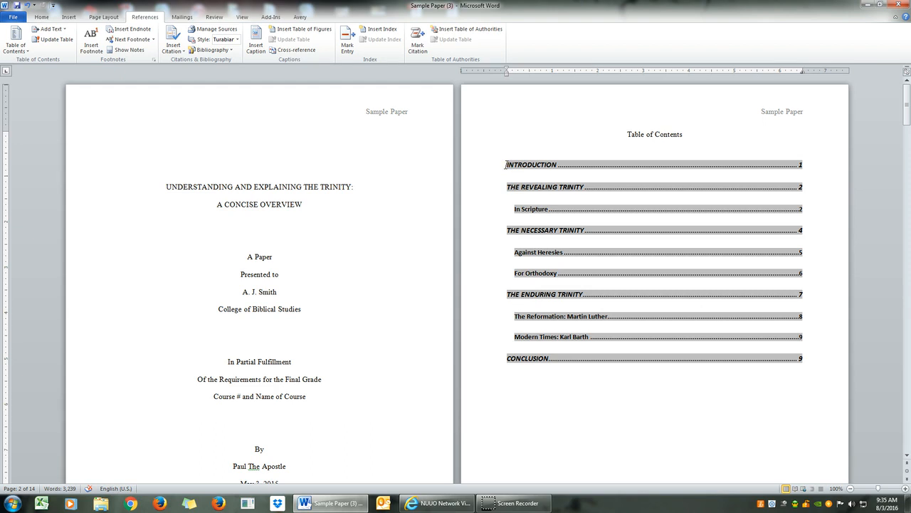
{"action": "right_click", "coordinate": [511, 165]}
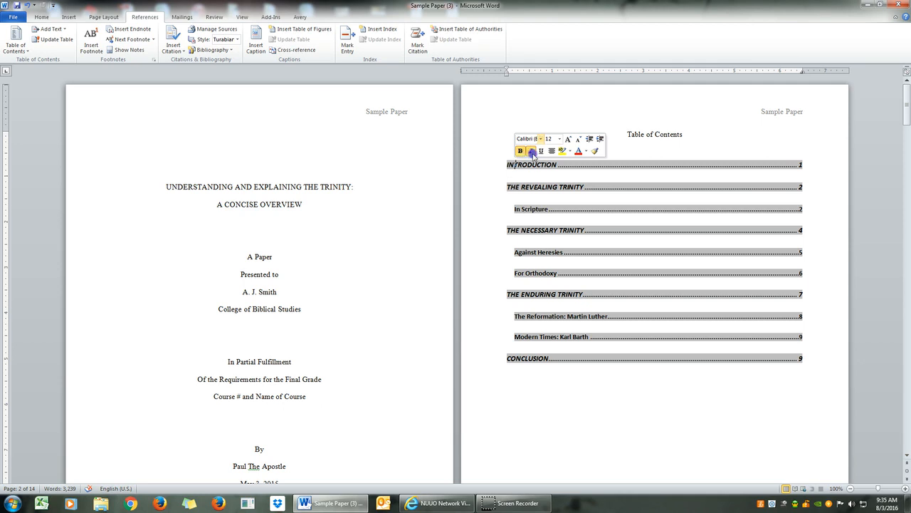
{"action": "left_click", "coordinate": [532, 152]}
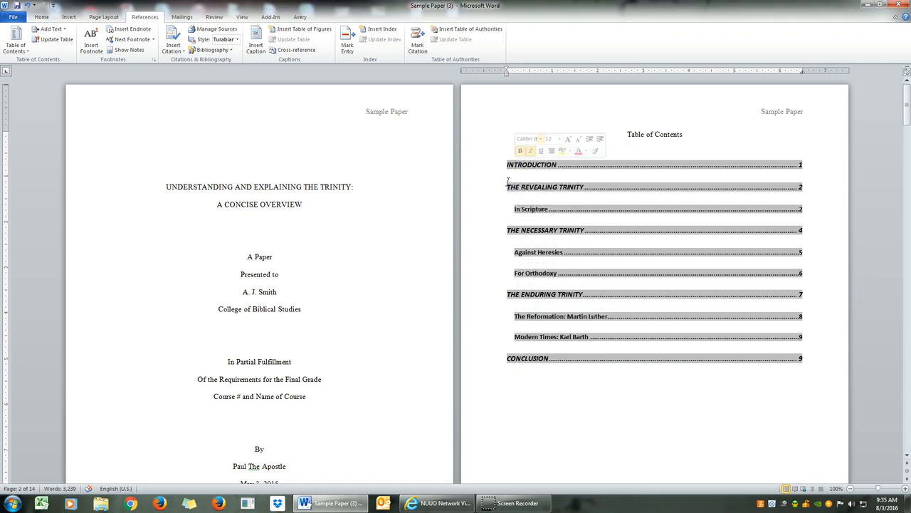
{"action": "left_click", "coordinate": [541, 138]}
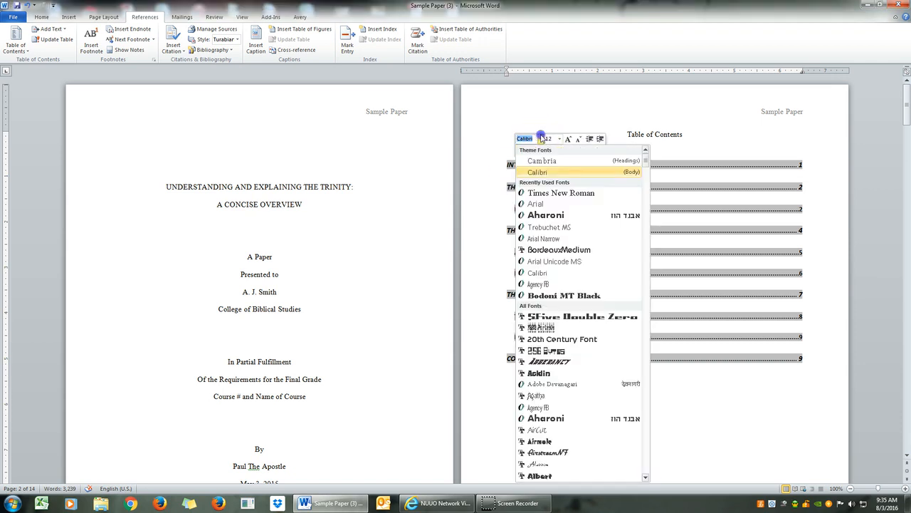
{"action": "left_click", "coordinate": [556, 194]}
{"action": "left_click", "coordinate": [521, 151]}
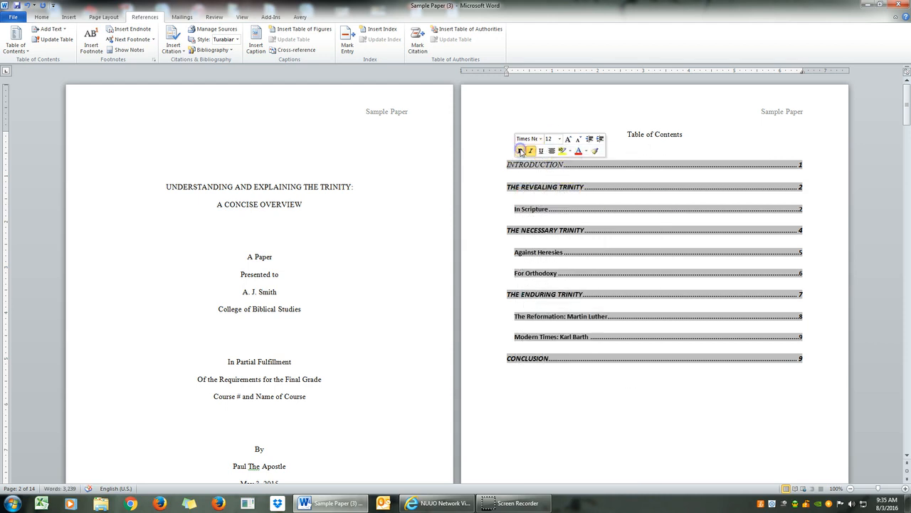
{"action": "left_click", "coordinate": [531, 150]}
{"action": "left_click", "coordinate": [510, 167]}
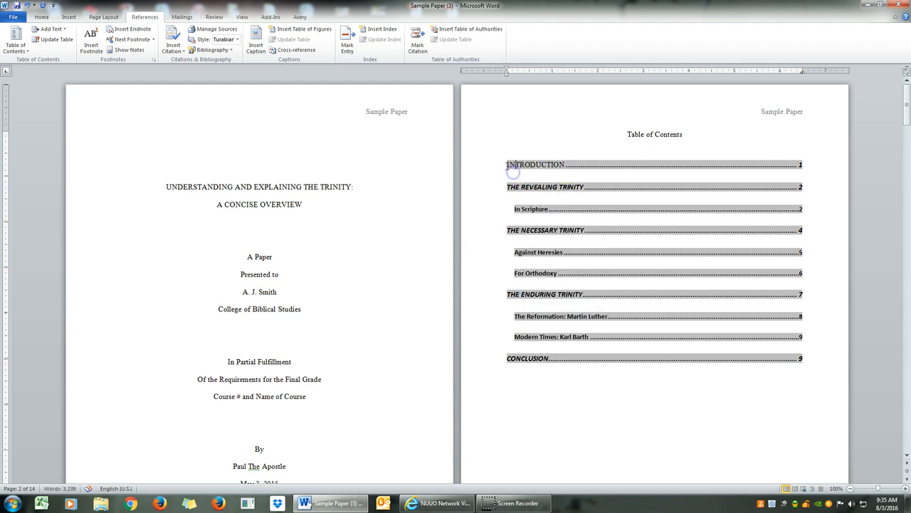
Set all the table of contents entries from INTRODUCTION to CONCLUSION to Times New Roman, size 12.
{"action": "left_click_drag", "start_coordinate": [509, 167], "coordinate": [806, 368]}
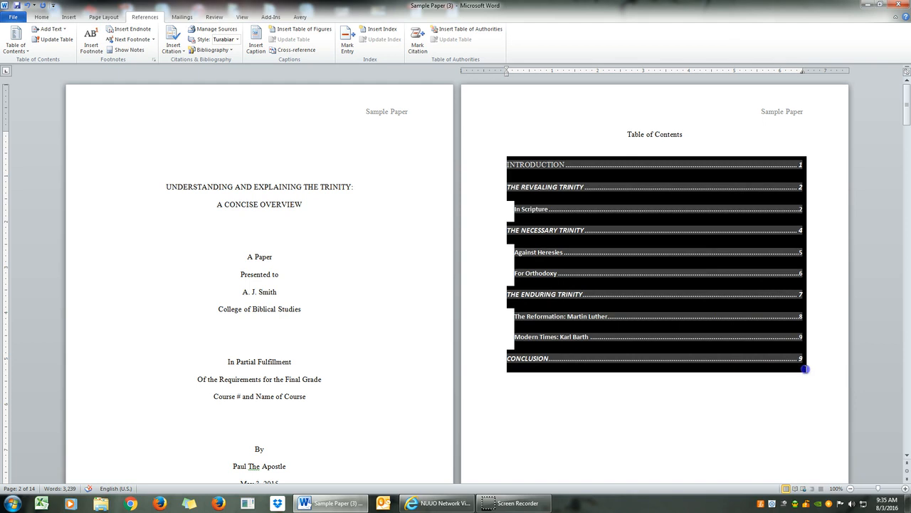
{"action": "right_click", "coordinate": [609, 164]}
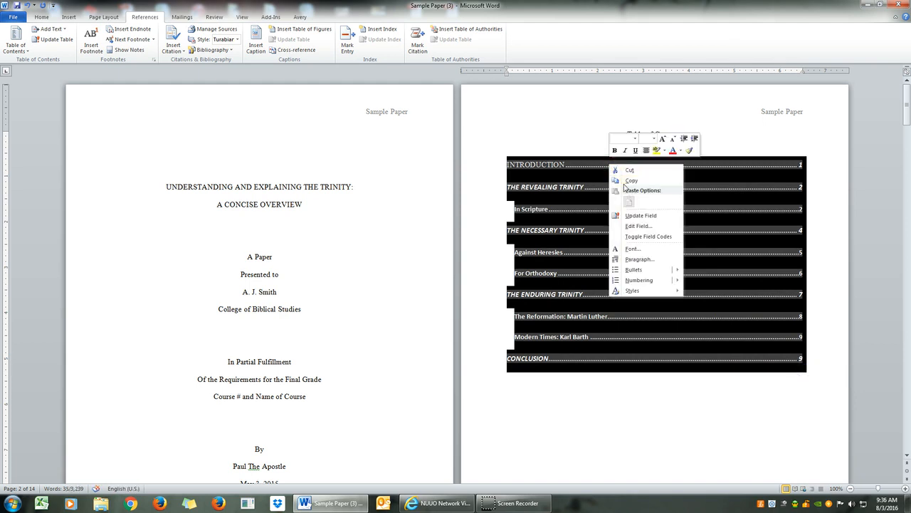
{"action": "left_click", "coordinate": [635, 138]}
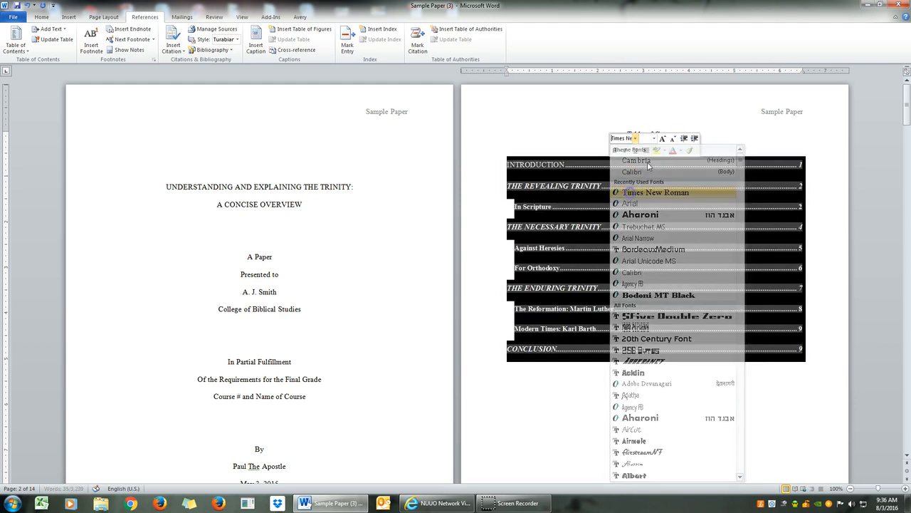
{"action": "left_click", "coordinate": [646, 139]}
{"action": "left_click", "coordinate": [645, 175]}
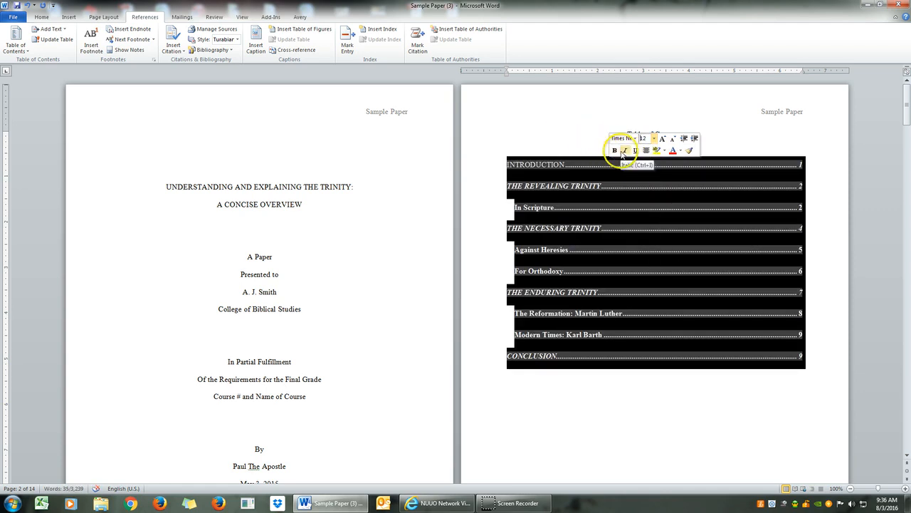
Remove the italic and bold formatting from all the table of contents entries.
{"action": "left_click", "coordinate": [625, 150]}
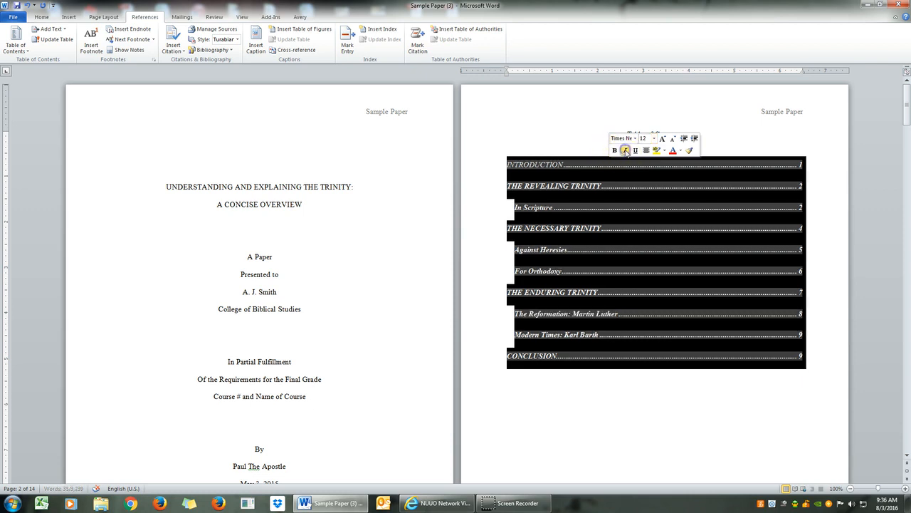
{"action": "left_click", "coordinate": [625, 150]}
{"action": "left_click", "coordinate": [615, 150]}
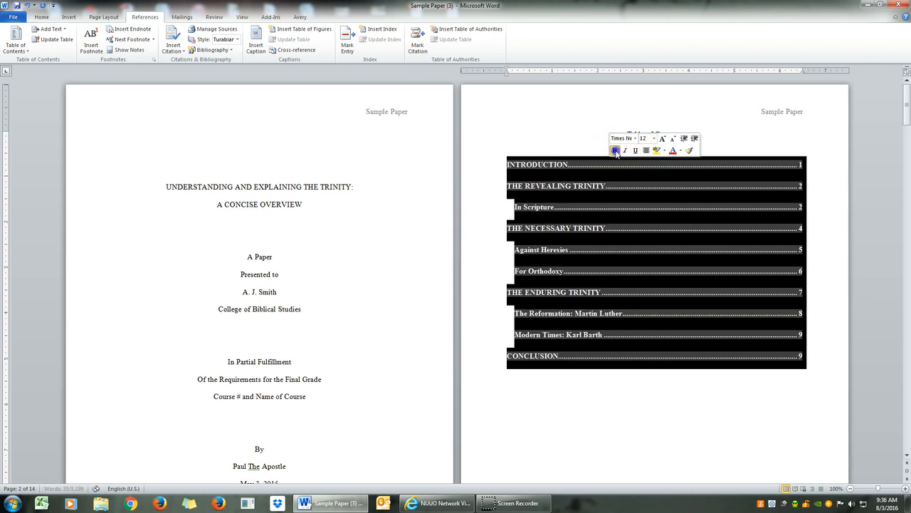
{"action": "left_click", "coordinate": [615, 150]}
{"action": "left_click", "coordinate": [546, 128]}
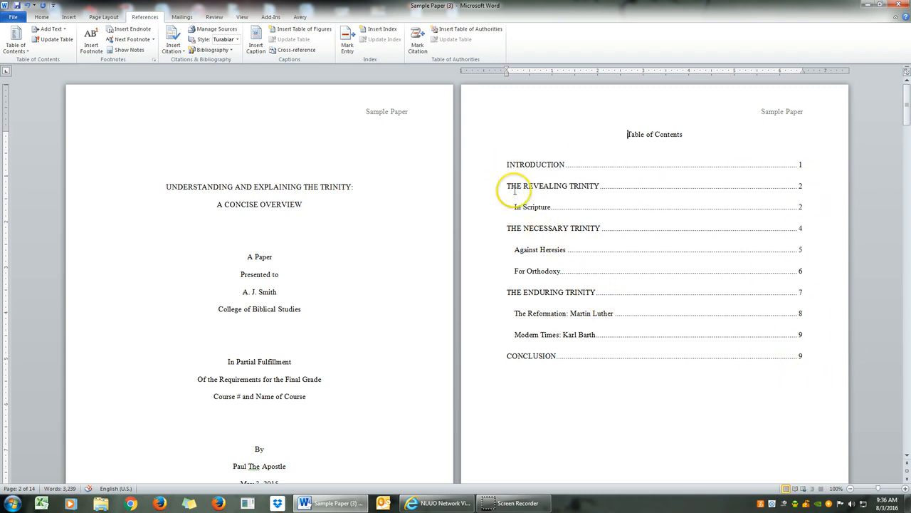
Compare the table of contents entries with the headings and page numbers on the body pages, ending at the INTRODUCTION heading.
{"action": "scroll", "coordinate": [539, 364], "scroll_direction": "down", "scroll_amount": 4}
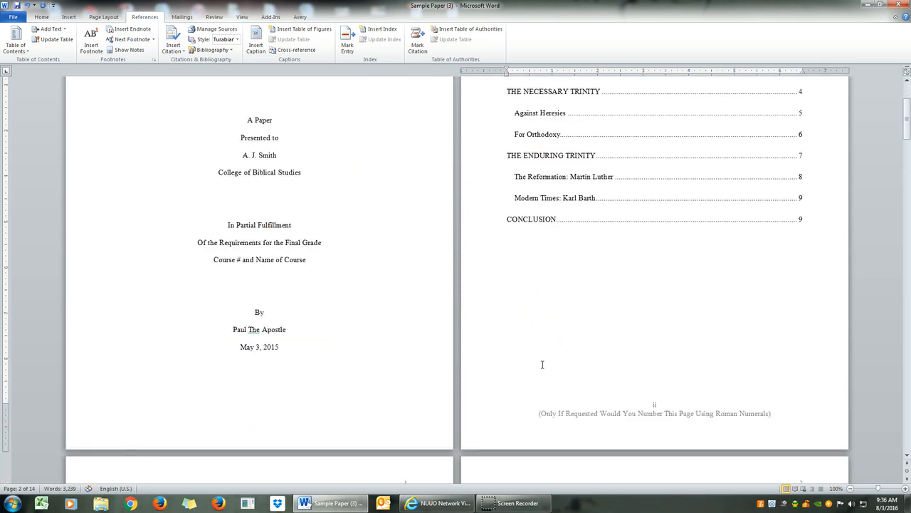
{"action": "scroll", "coordinate": [542, 364], "scroll_direction": "down", "scroll_amount": 10}
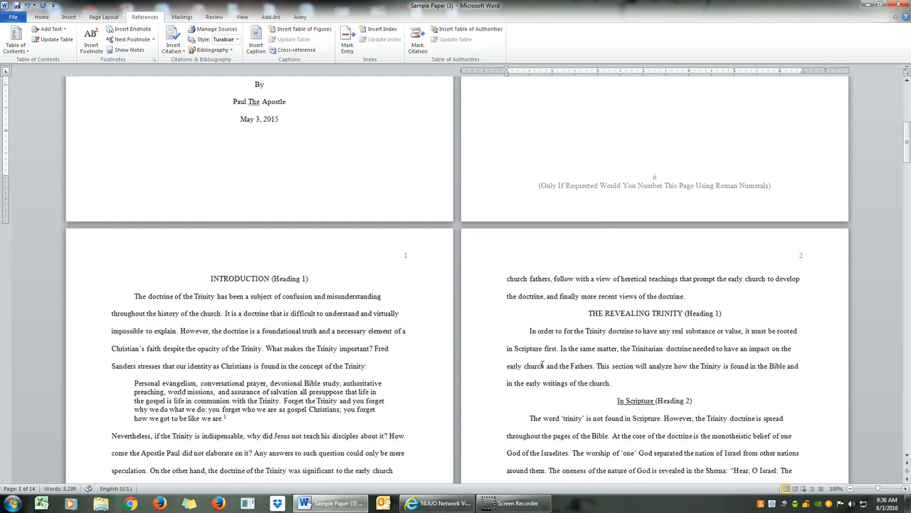
{"action": "scroll", "coordinate": [542, 365], "scroll_direction": "up", "scroll_amount": 10}
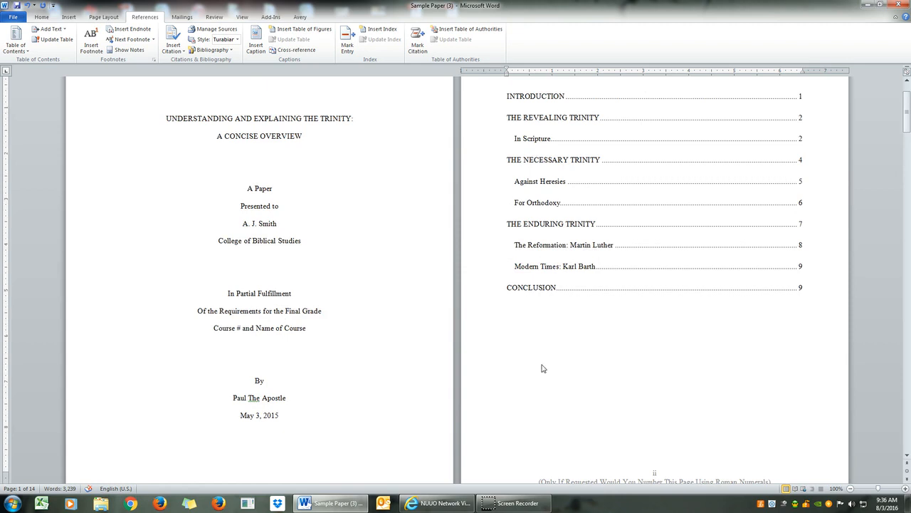
{"action": "scroll", "coordinate": [542, 367], "scroll_direction": "down", "scroll_amount": 7}
{"action": "left_click", "coordinate": [246, 352]}
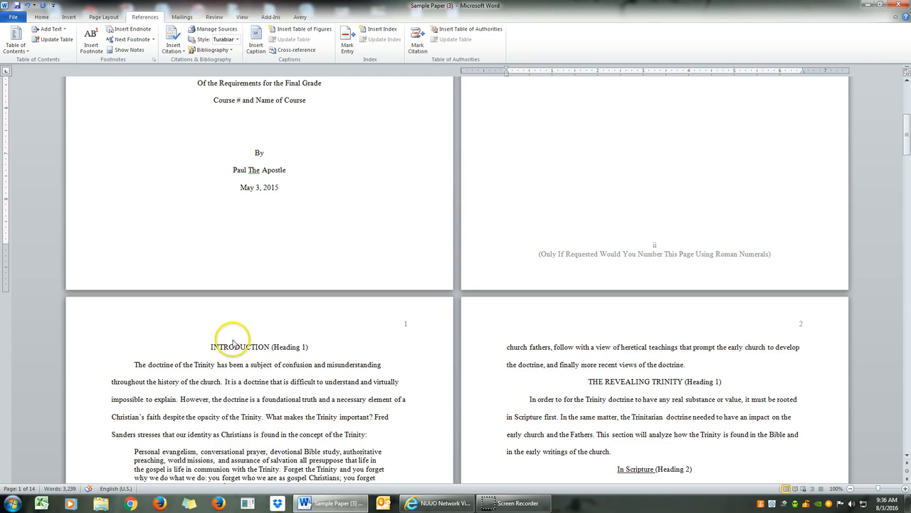
{"action": "left_click", "coordinate": [242, 346]}
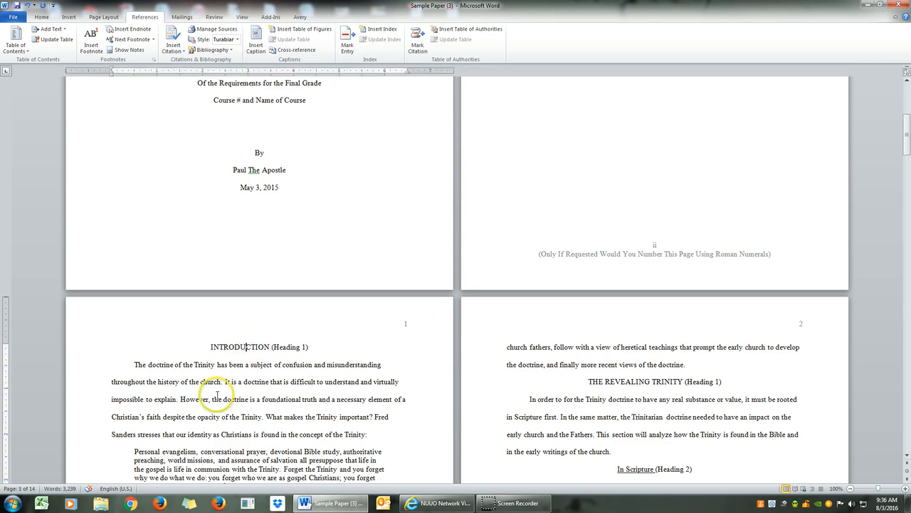